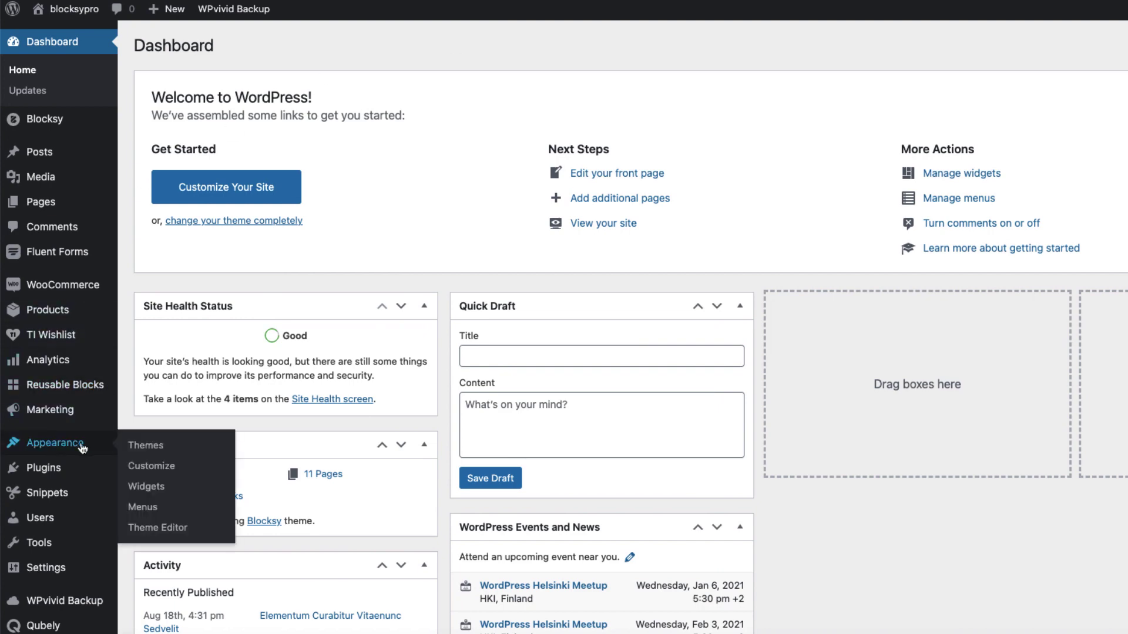
- Launch the theme Customizer from the Appearance menu
click(151, 468)
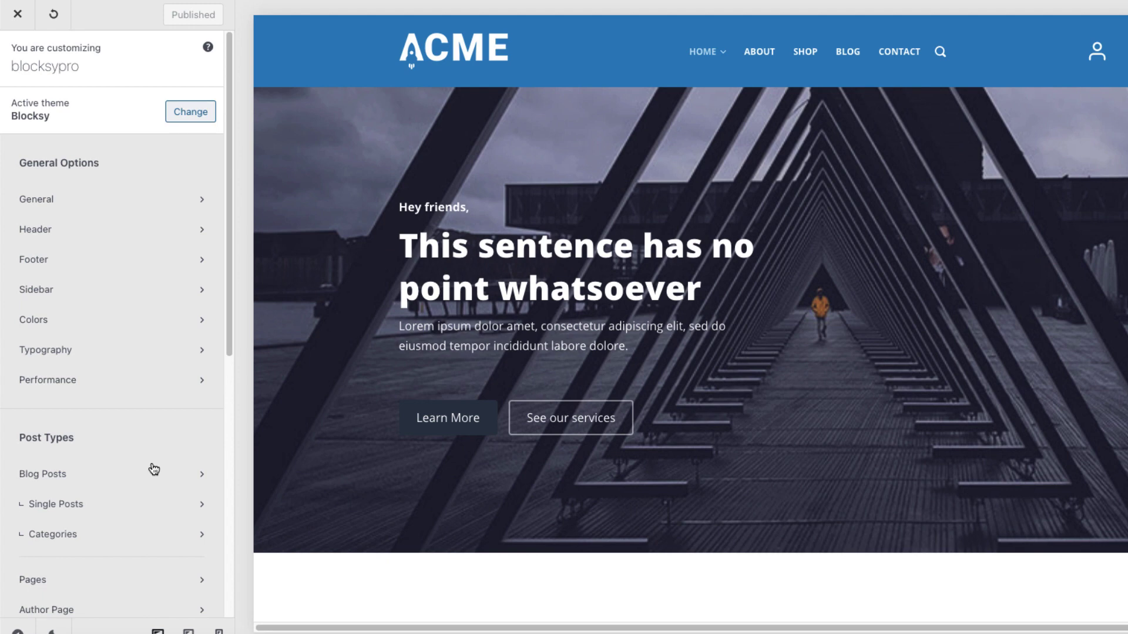
- Enable Transparent Functionality on the Global Header so it overlays the hero image
click(59, 231)
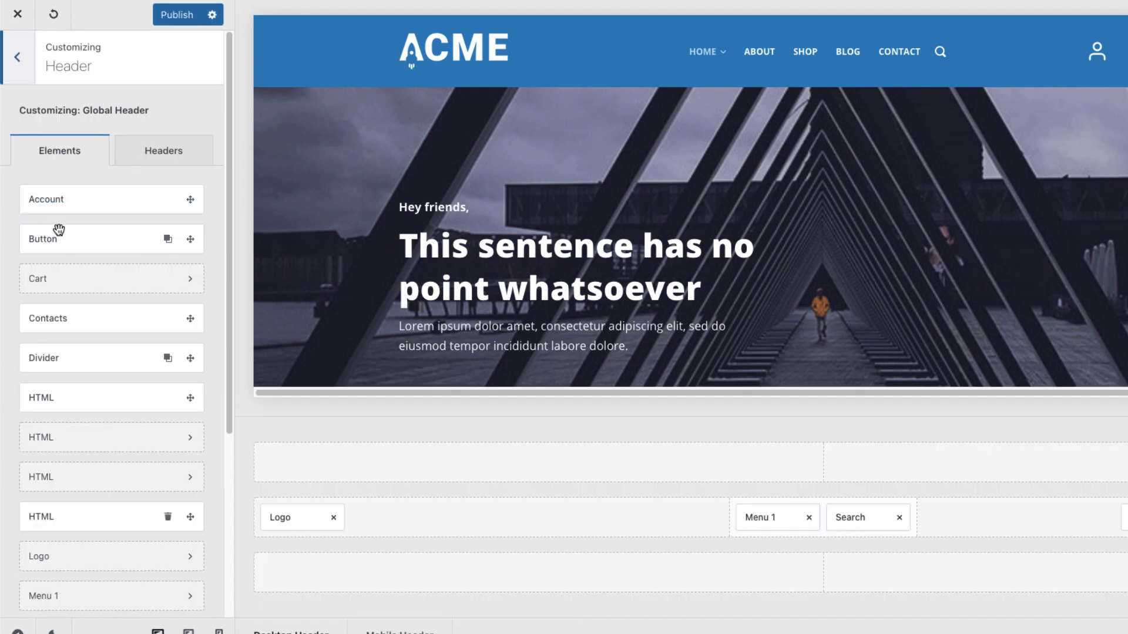
click(172, 151)
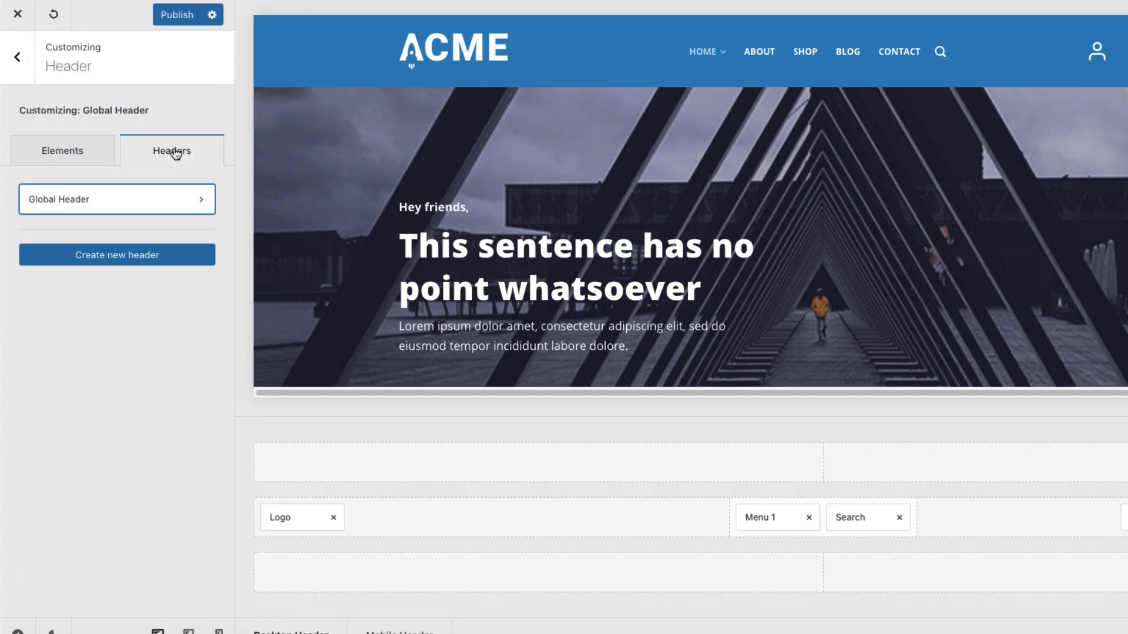
click(106, 204)
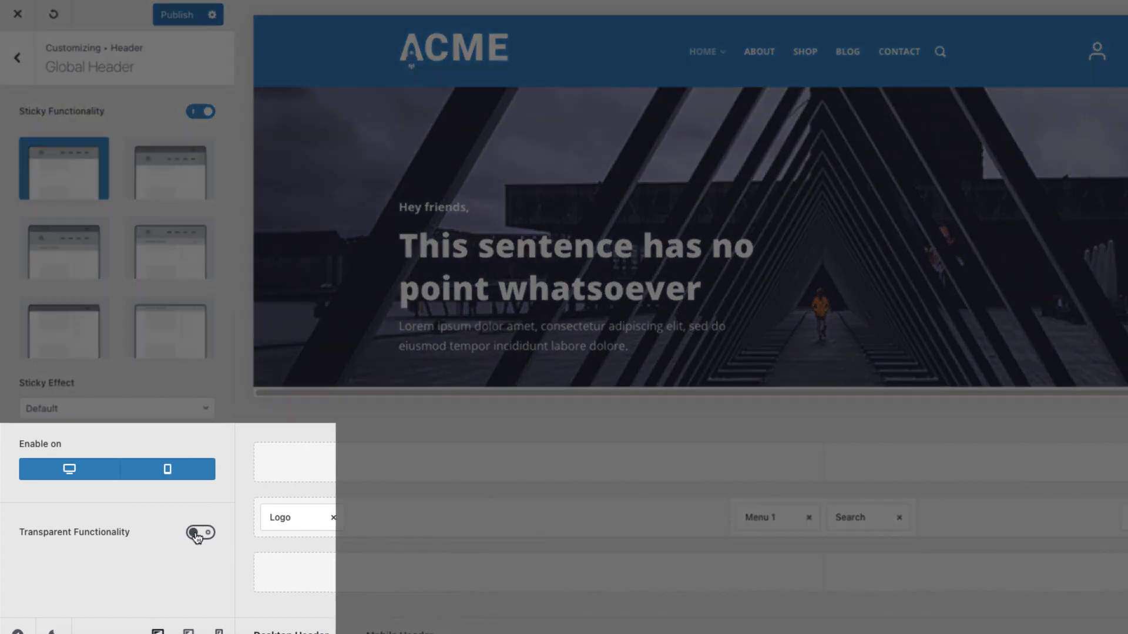
click(200, 533)
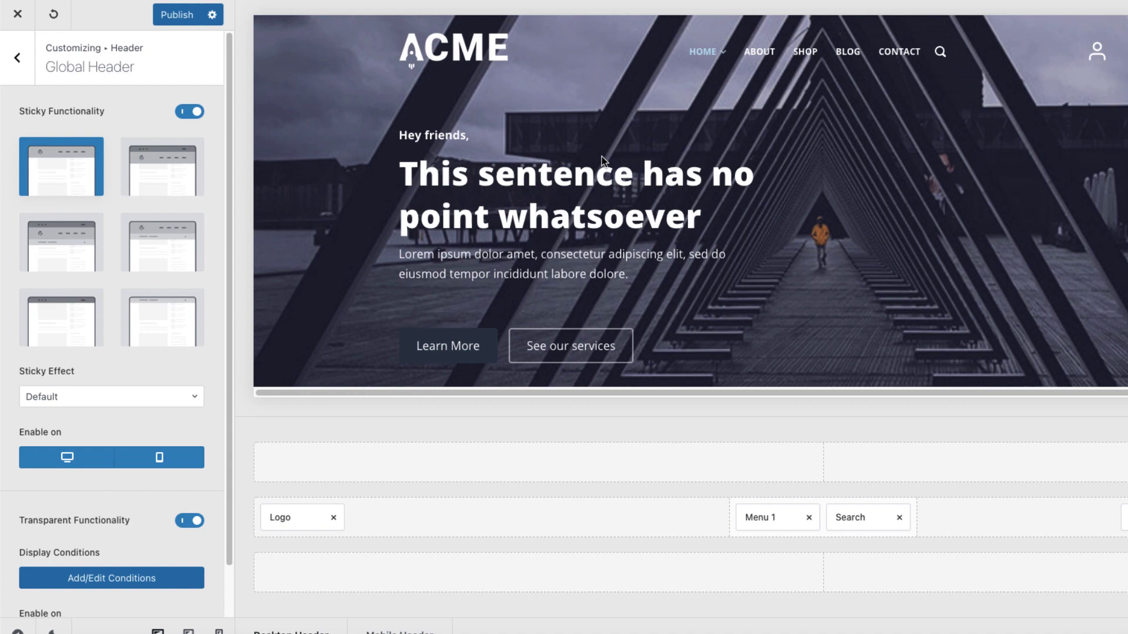
scroll(684, 139, down, 1)
scroll(685, 139, down, 2)
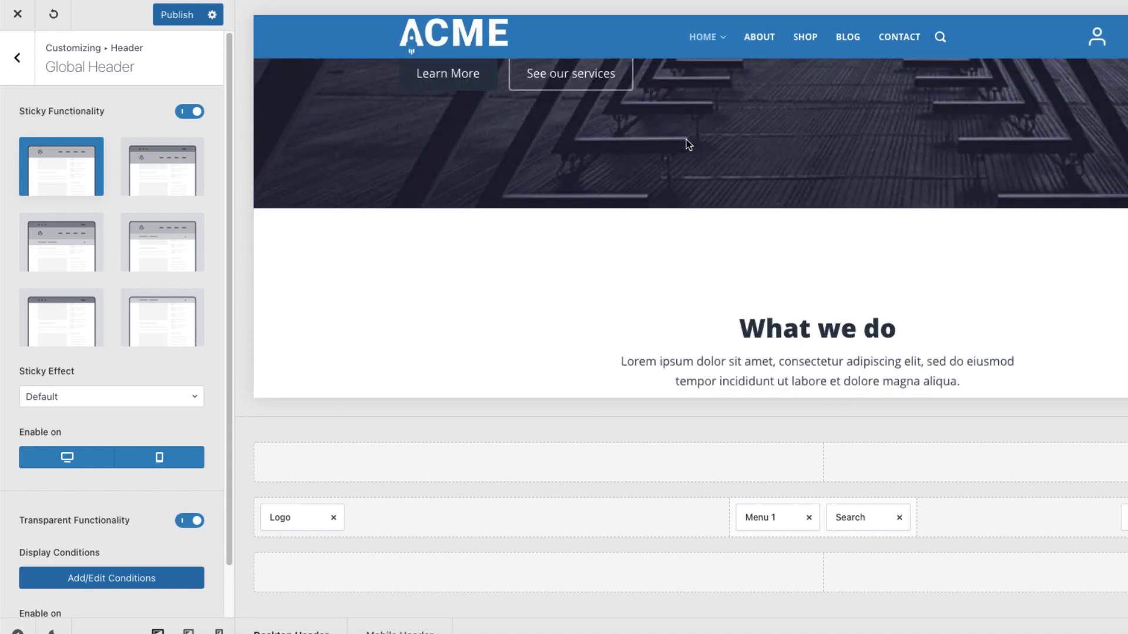
scroll(687, 139, down, 3)
scroll(686, 139, down, 1)
scroll(686, 139, up, 8)
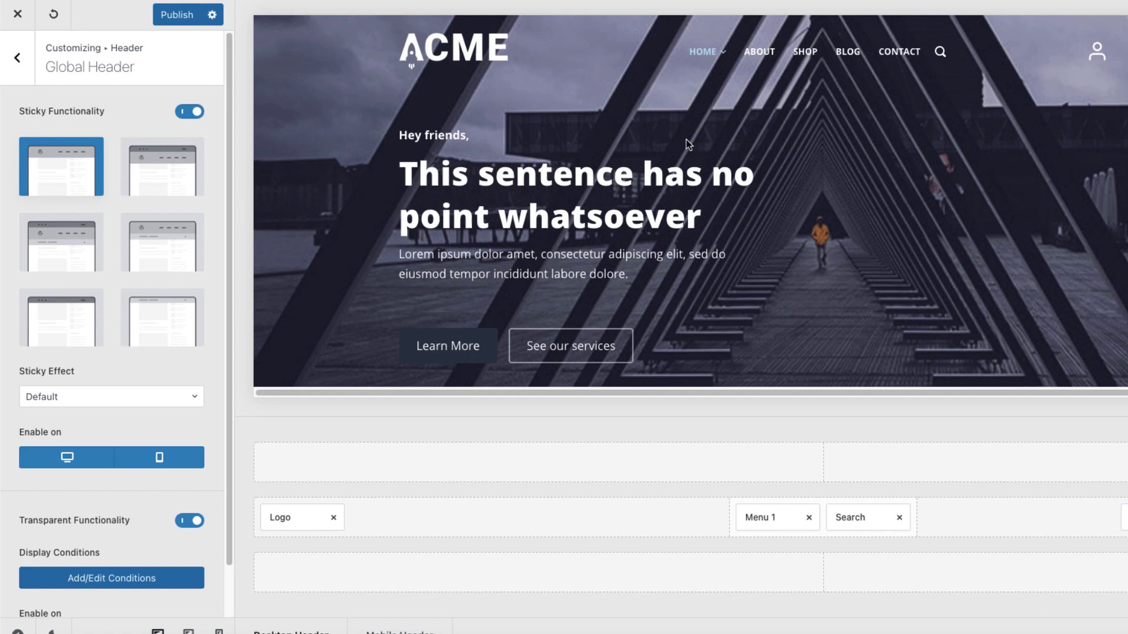
scroll(838, 179, down, 3)
scroll(837, 178, down, 3)
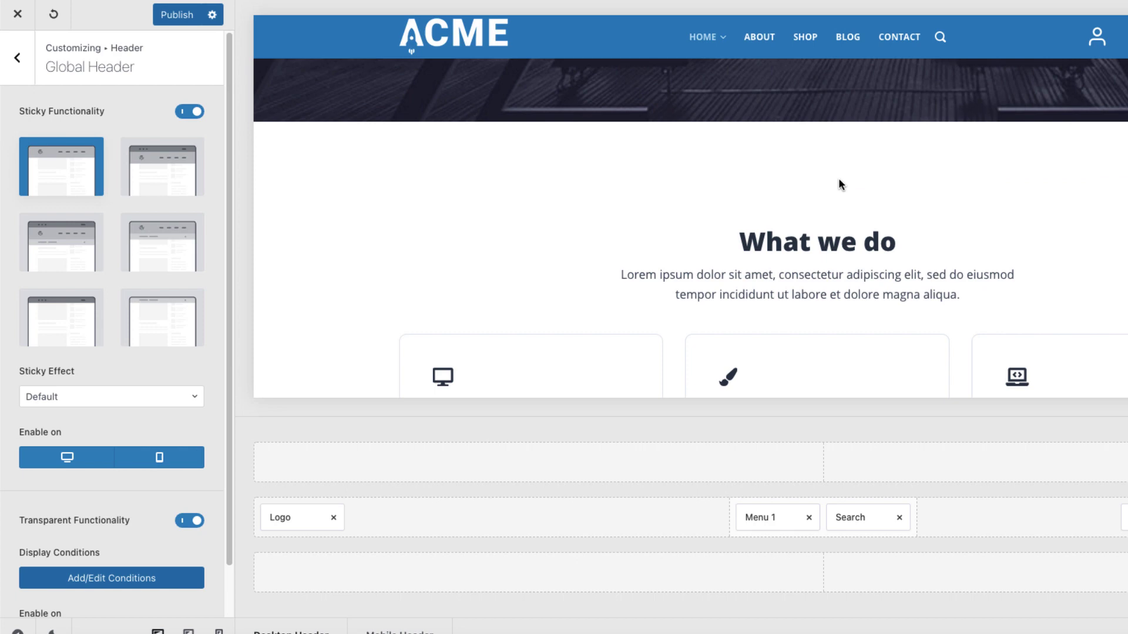
scroll(838, 180, up, 6)
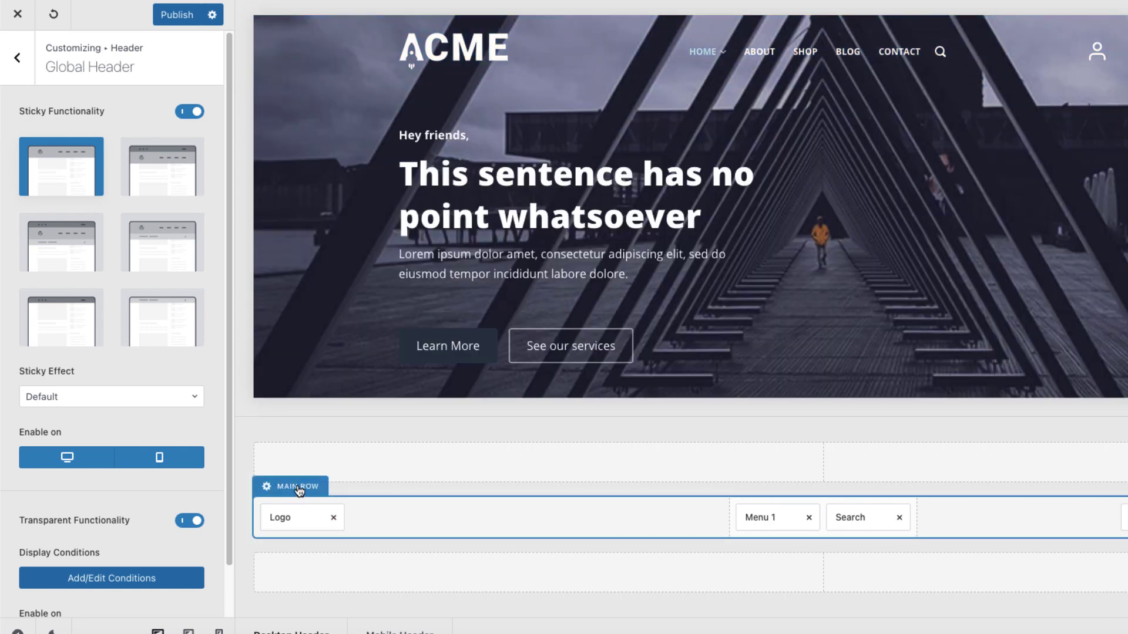
- Set the Main Row's transparent-state background to a dark colour at 0.44 alpha
click(297, 489)
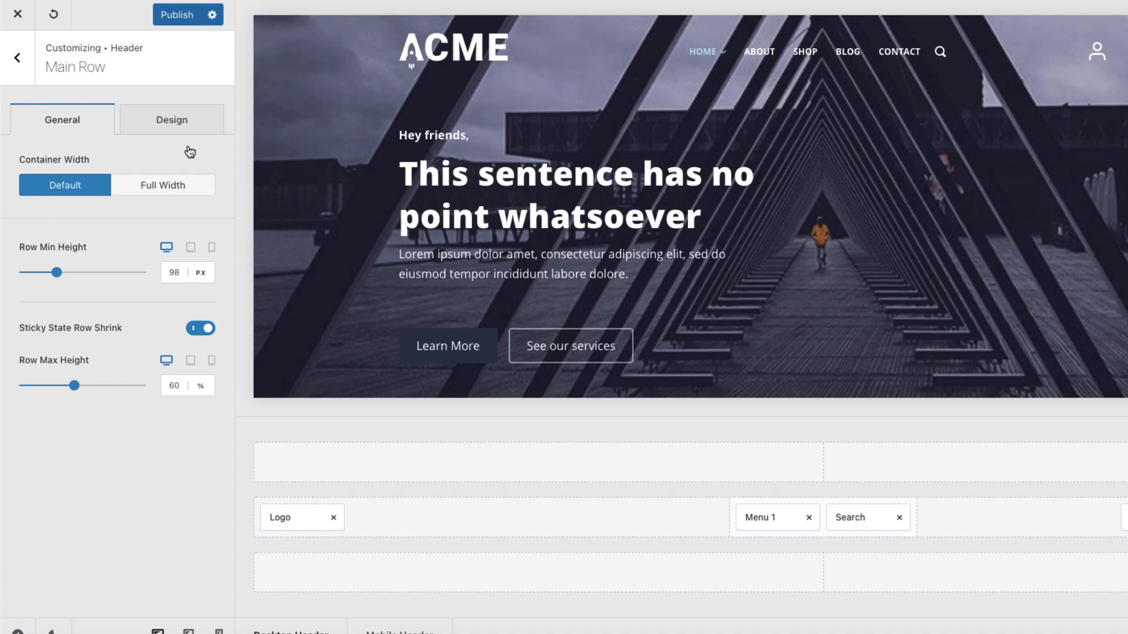
click(174, 120)
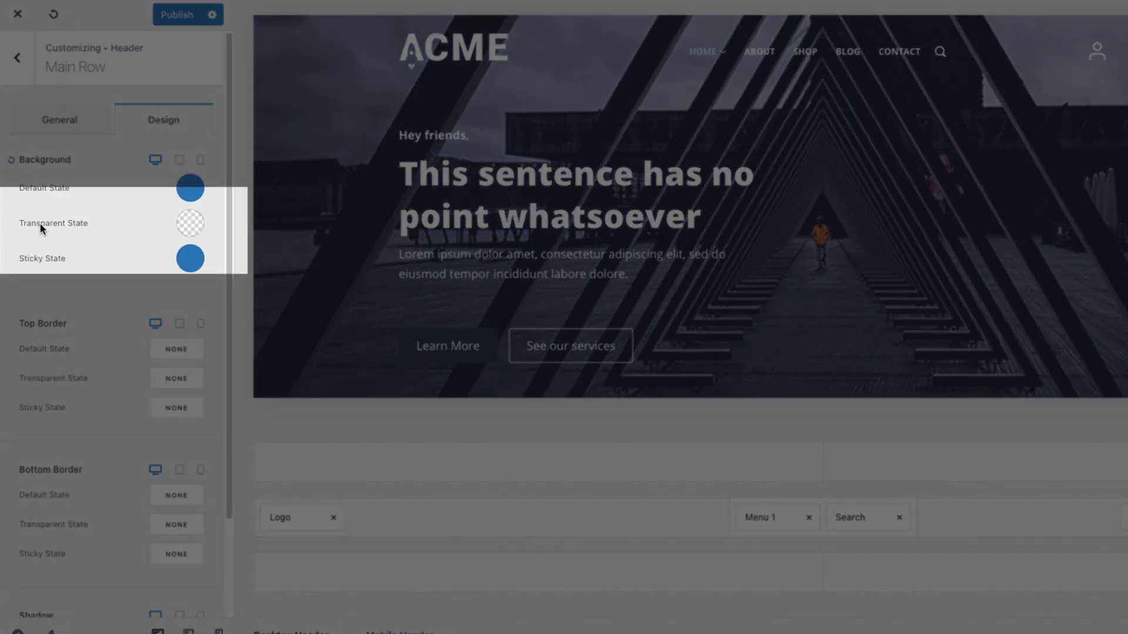
click(191, 229)
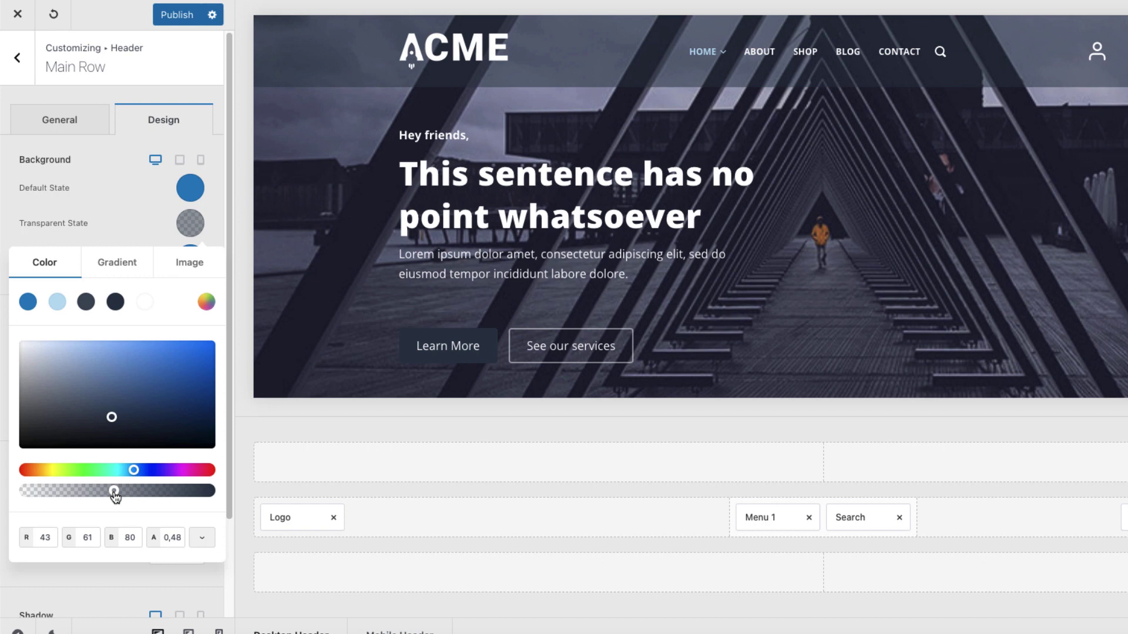
drag(114, 491, 107, 491)
click(133, 572)
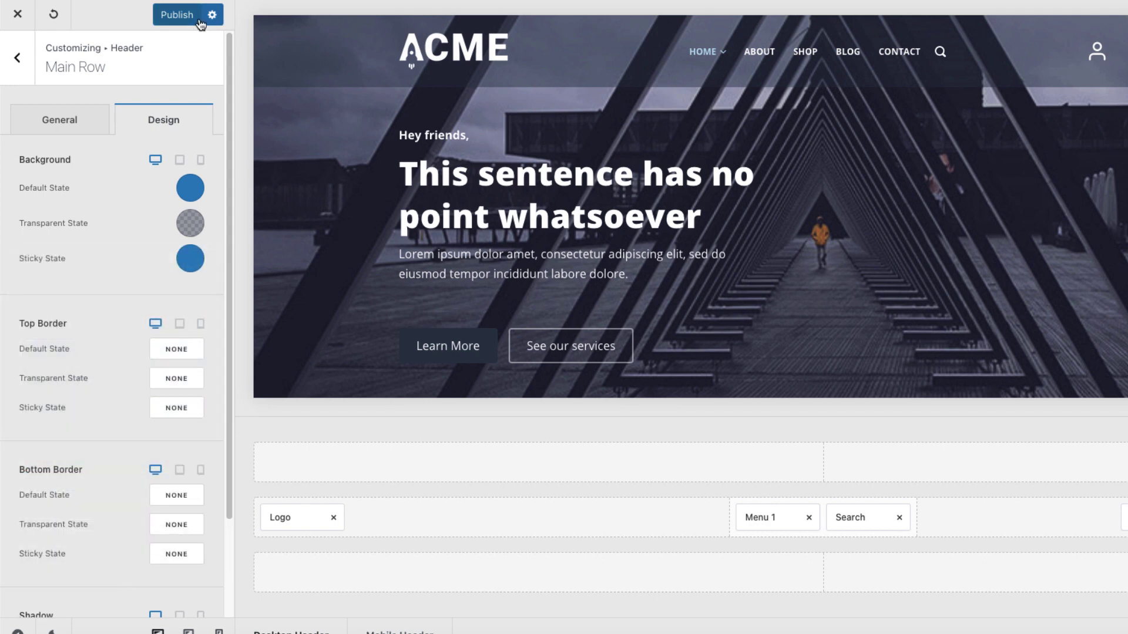
- Try a yellow transparent-state icon colour on the Search element
click(767, 517)
click(854, 517)
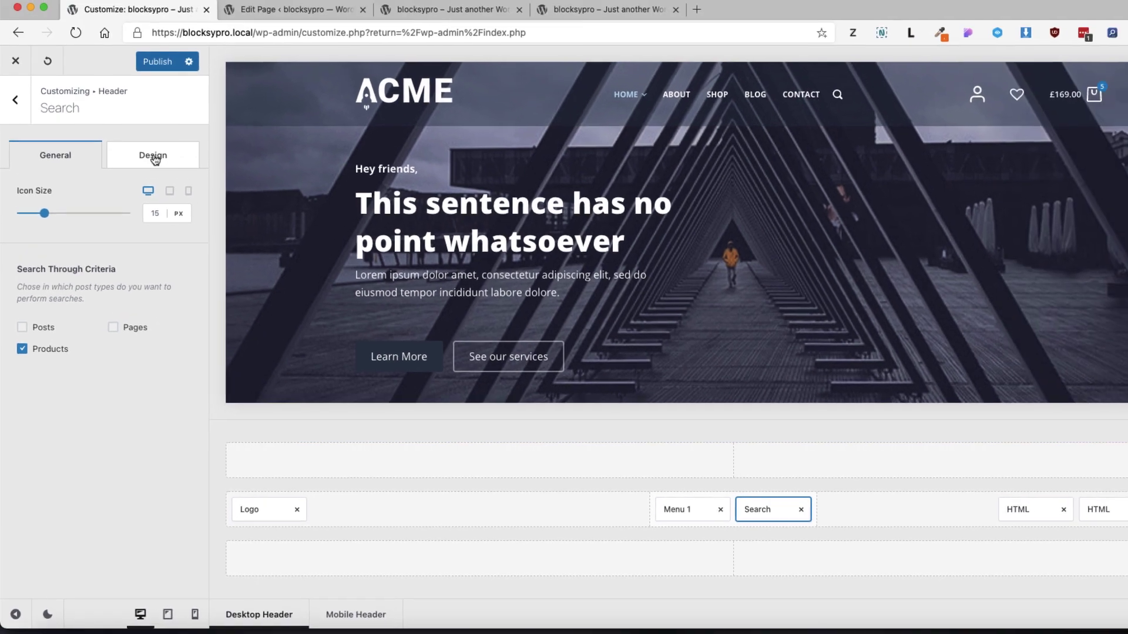
click(152, 158)
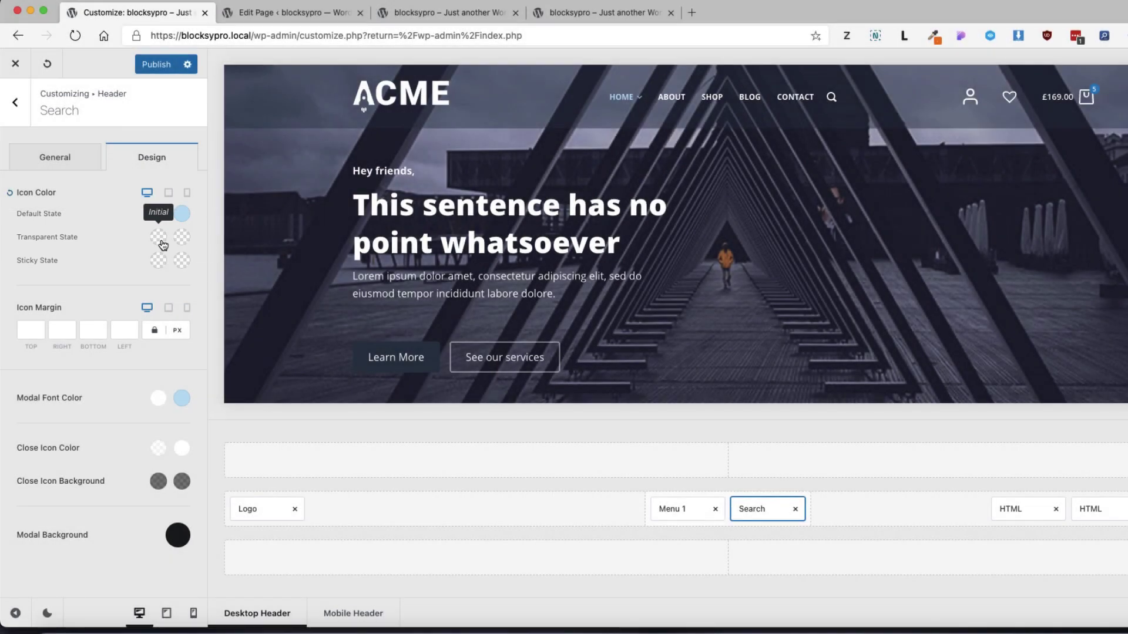
click(158, 238)
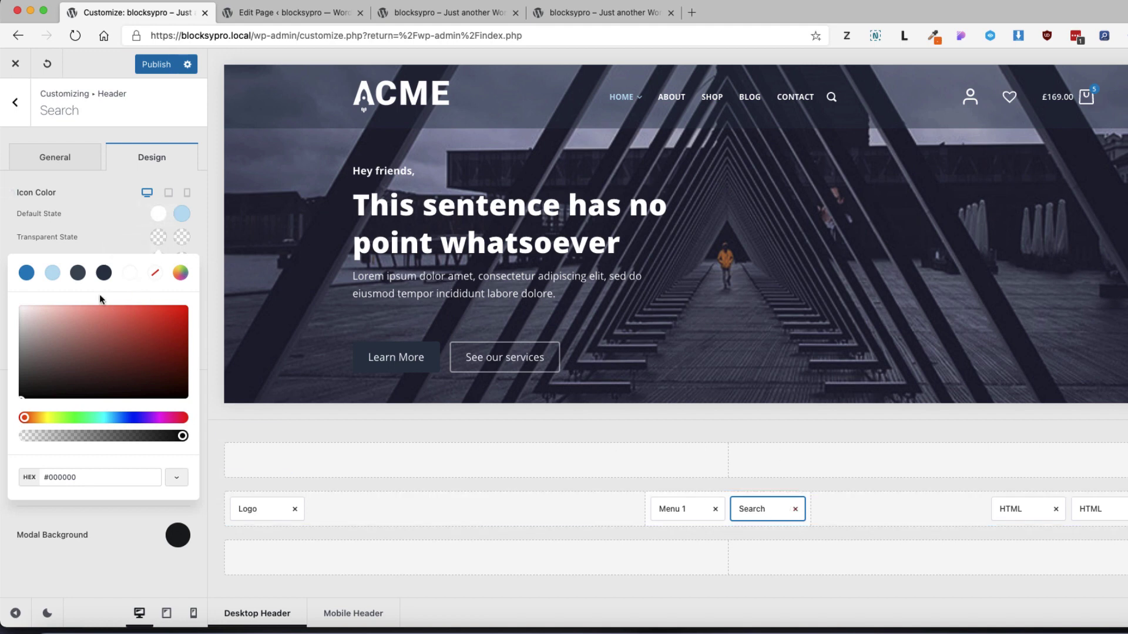
click(49, 417)
drag(146, 330, 203, 293)
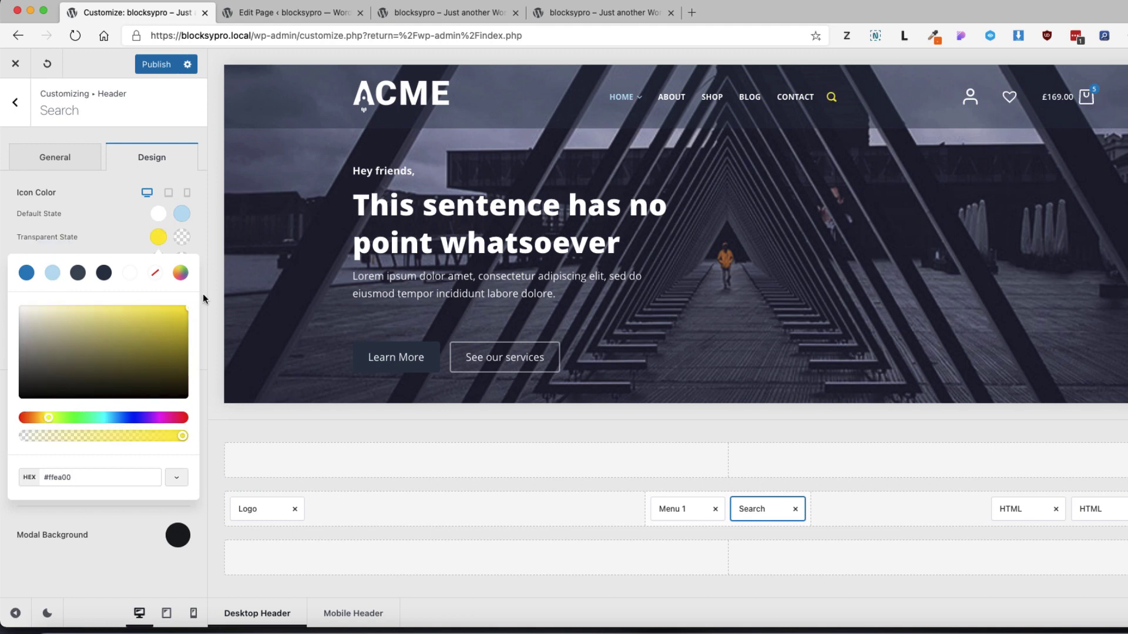
click(118, 230)
scroll(593, 233, down, 3)
scroll(592, 232, down, 5)
scroll(593, 233, down, 3)
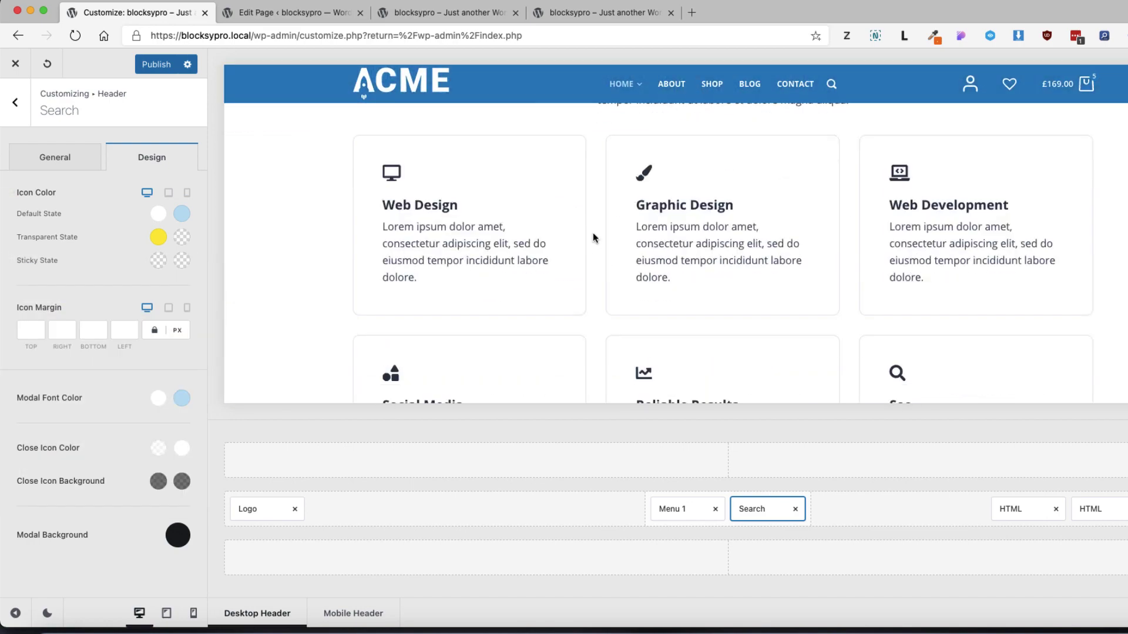
scroll(593, 234, down, 3)
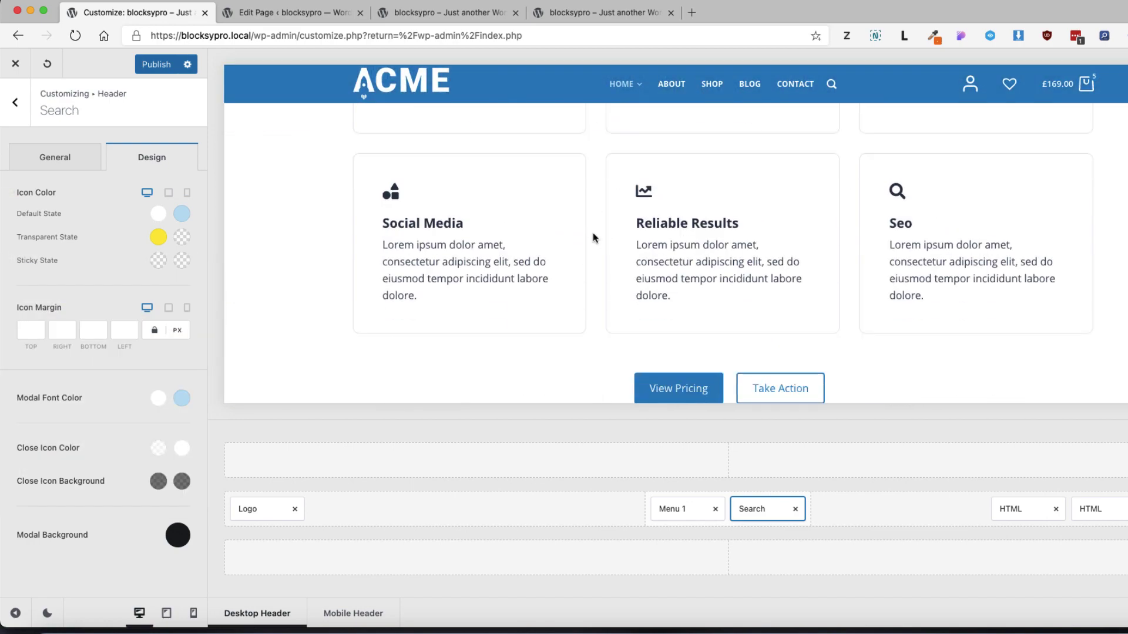
- Set the Search icon's transparent-state initial and hover colours to white
click(156, 237)
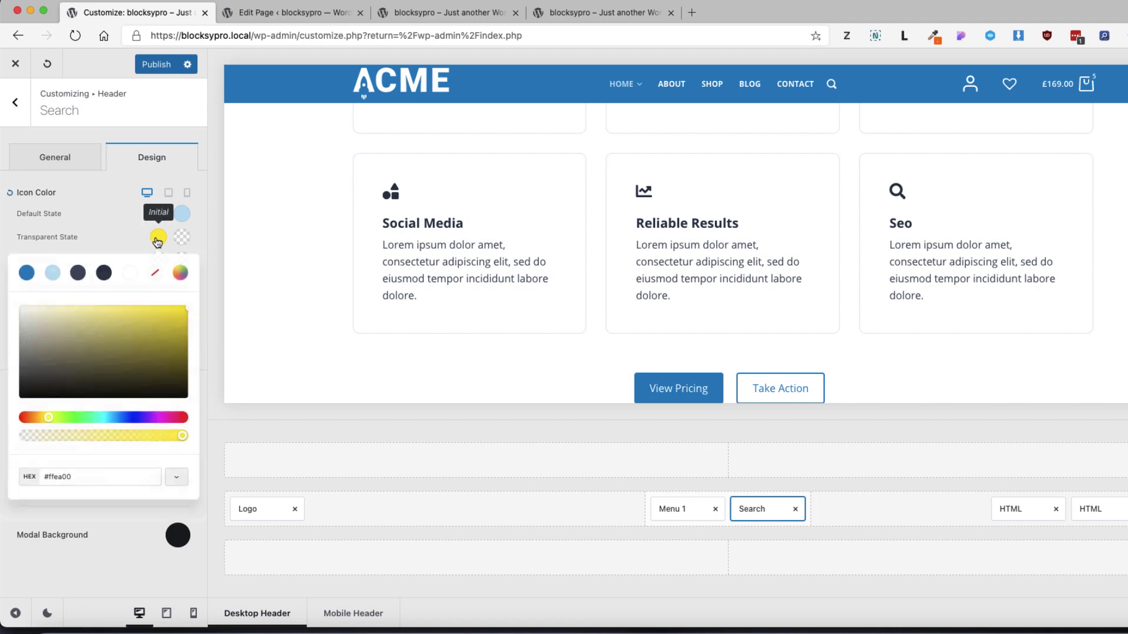
click(130, 273)
click(183, 239)
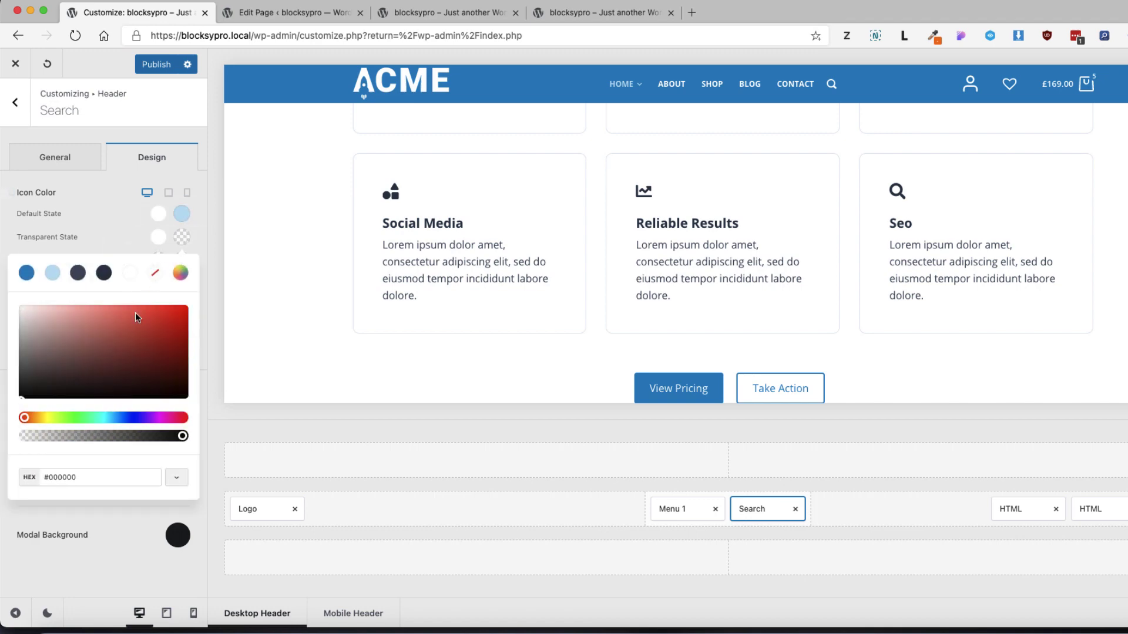
click(129, 274)
click(135, 234)
scroll(582, 233, up, 10)
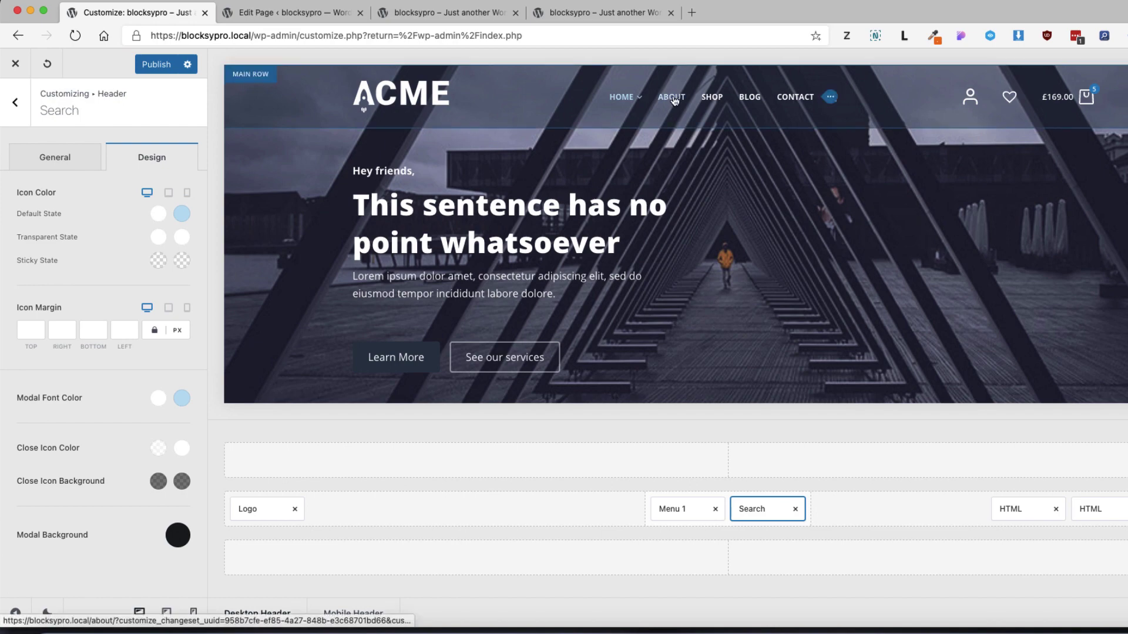
- Preview the About page and then the Blog page via the site navigation
click(674, 100)
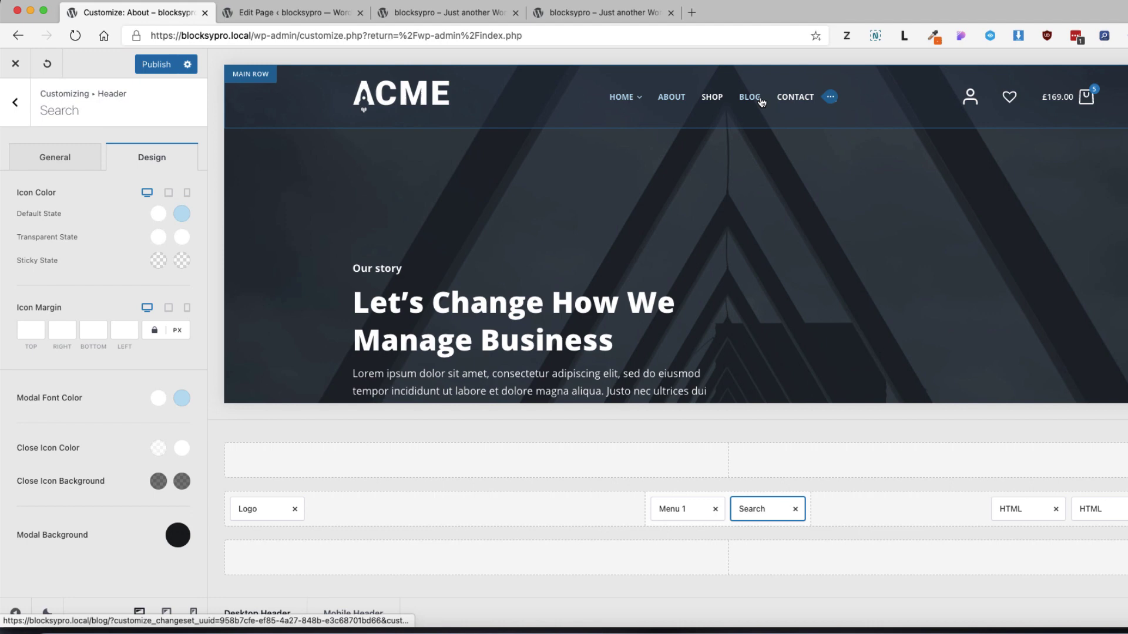
click(756, 99)
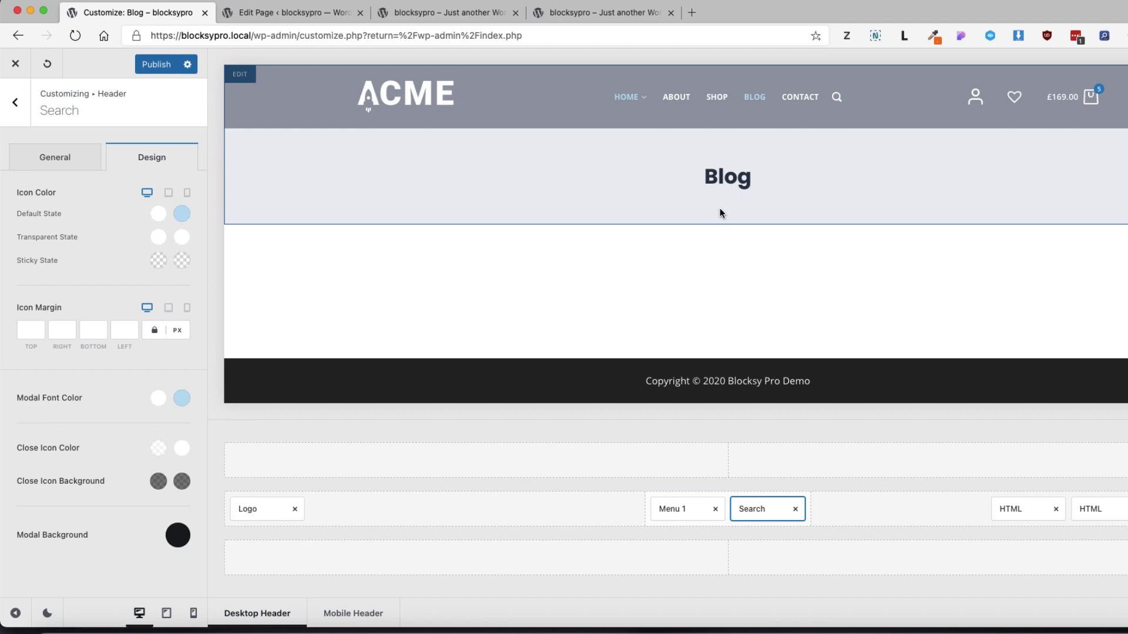
- Return to the Global Header settings from the Search element panel
click(15, 106)
click(101, 226)
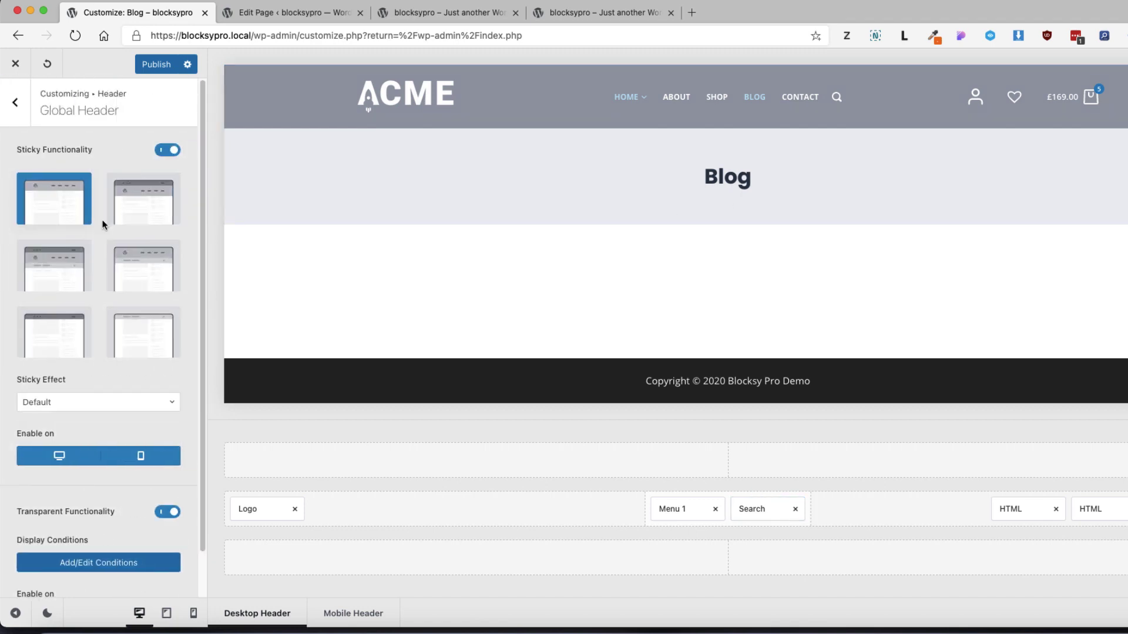
scroll(112, 439, down, 2)
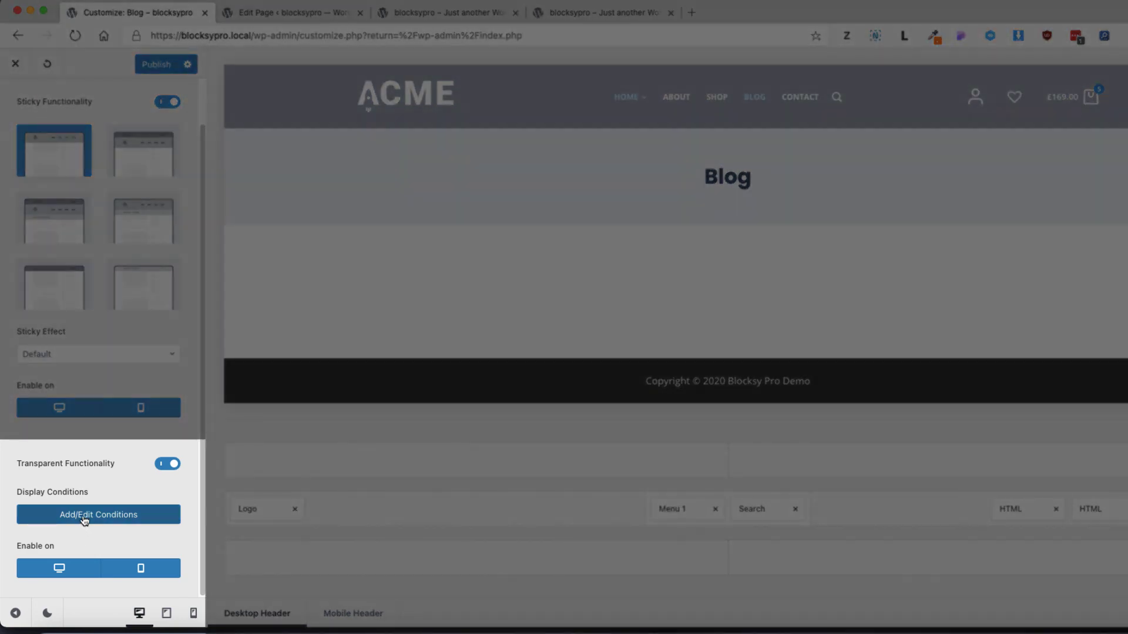
mouse_move(65, 512)
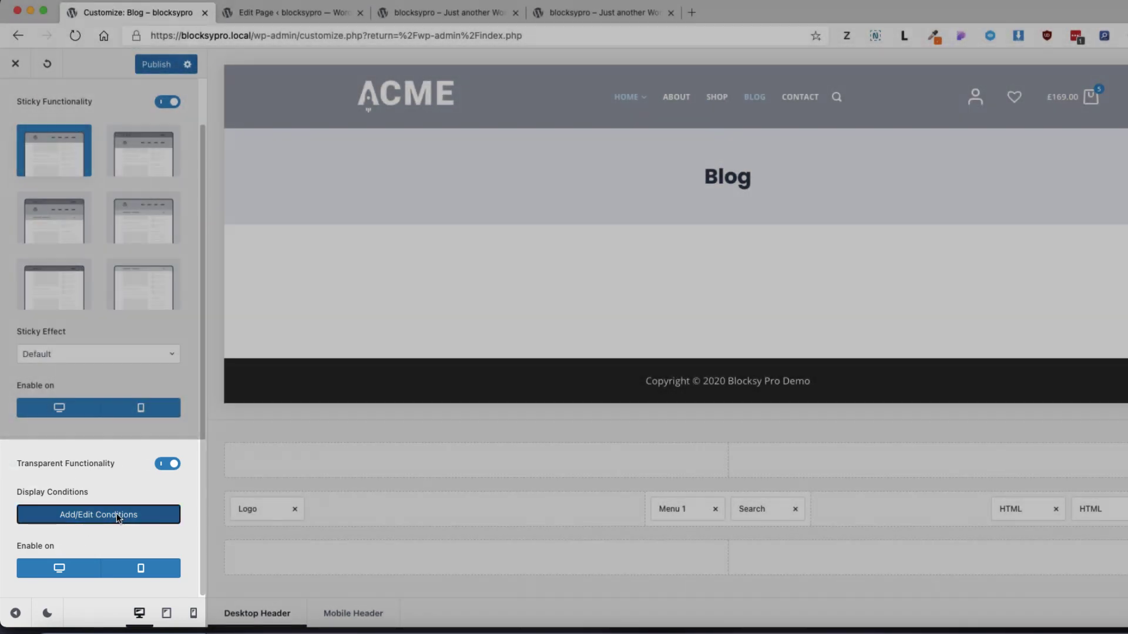
- Change the Include condition from Entire Website to the About page by Page ID
click(117, 514)
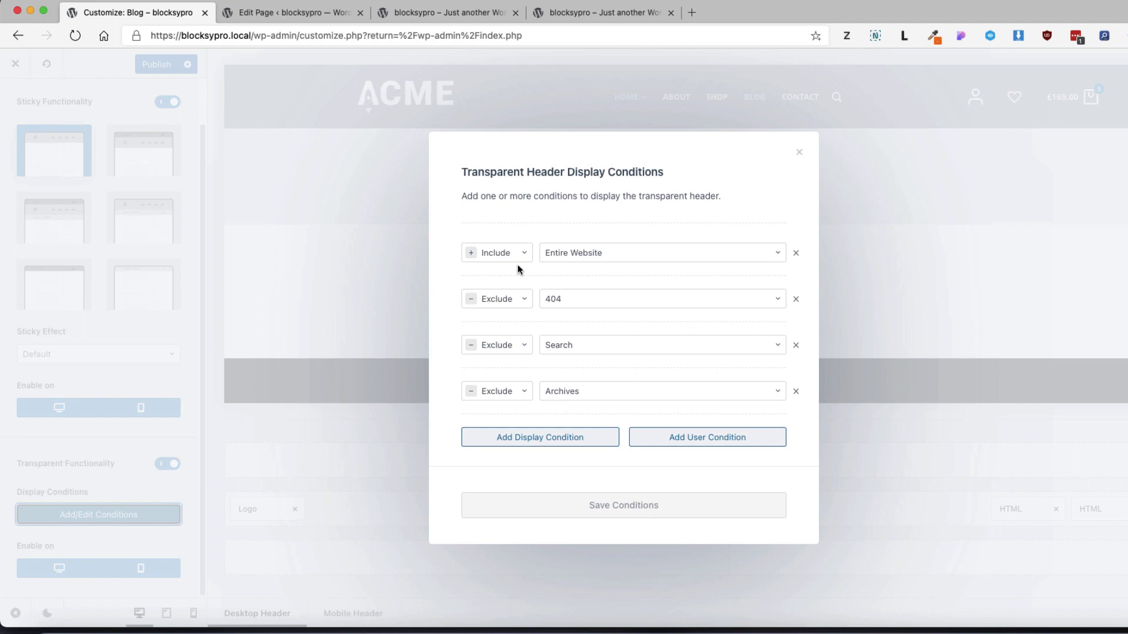
click(564, 253)
click(575, 345)
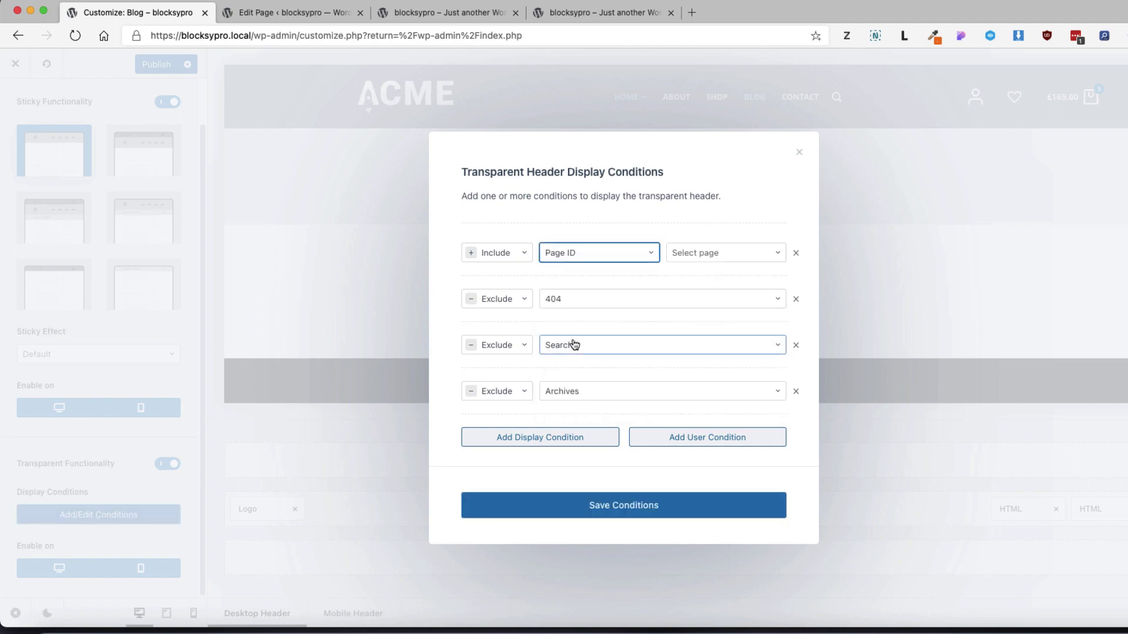
click(714, 254)
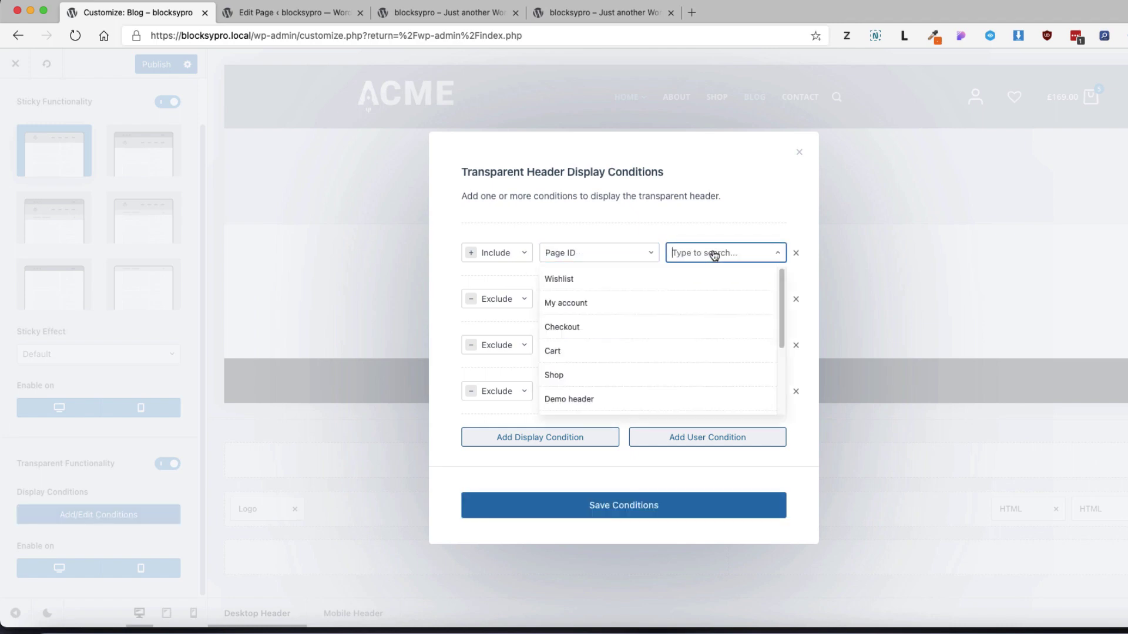
scroll(611, 312, down, 3)
click(589, 356)
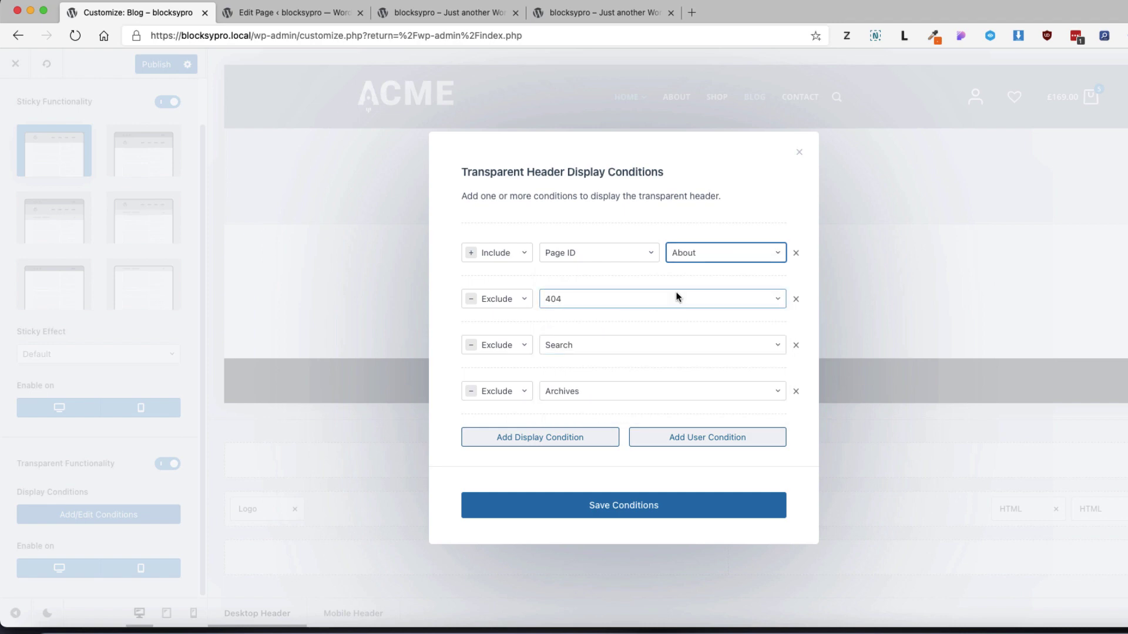
- Add an Include condition for the Front Page, keeping 404 as an exclusion
click(552, 439)
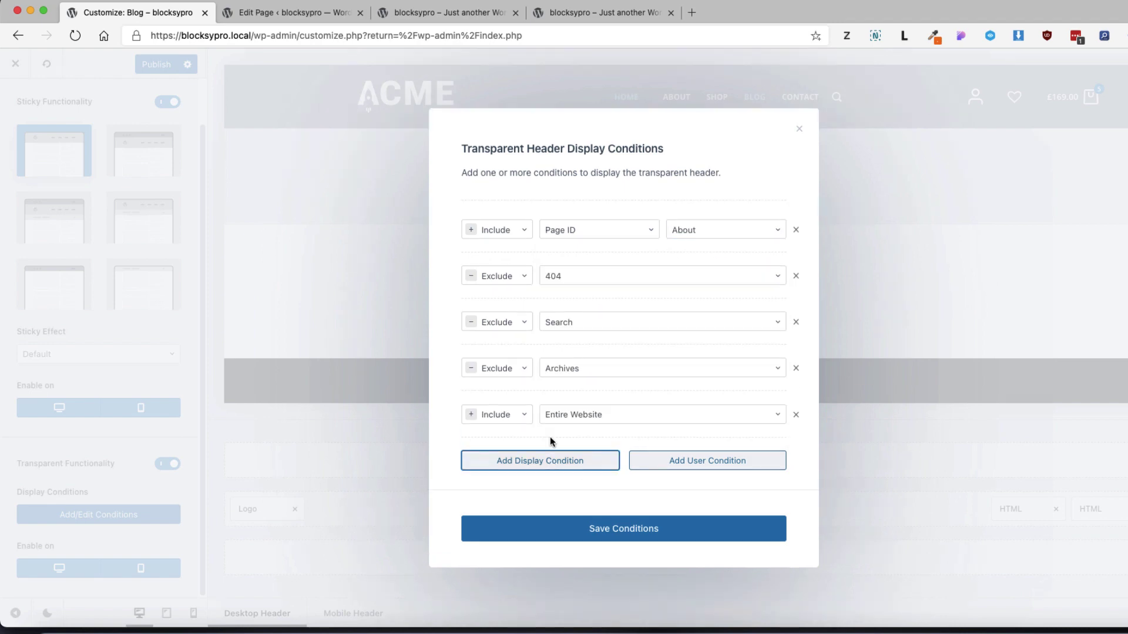
click(590, 419)
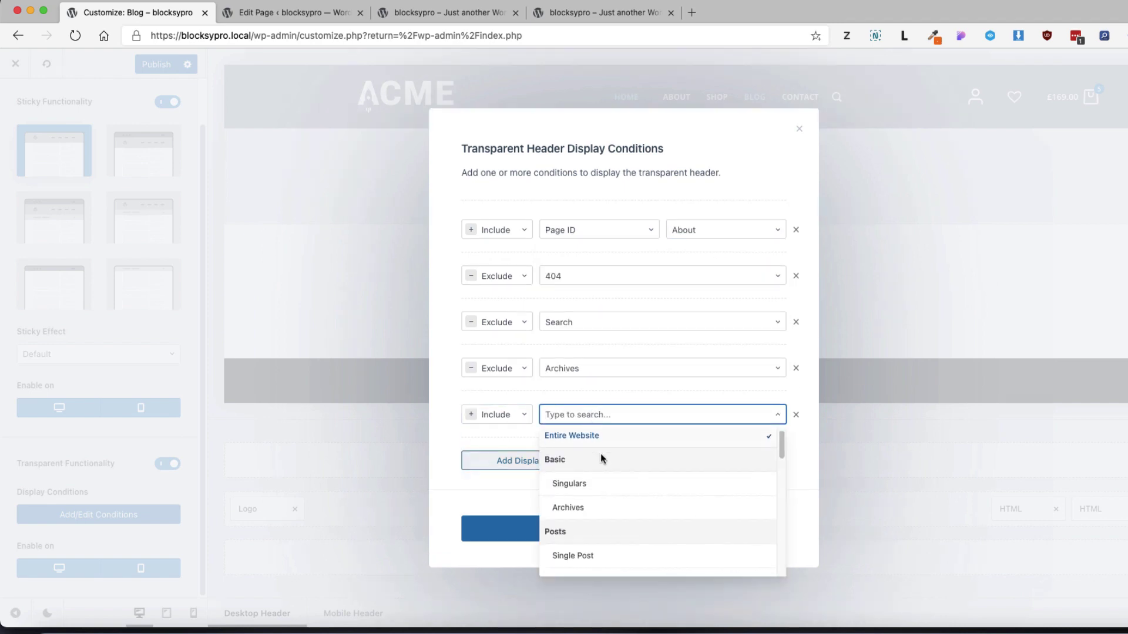
scroll(601, 458, down, 5)
click(586, 539)
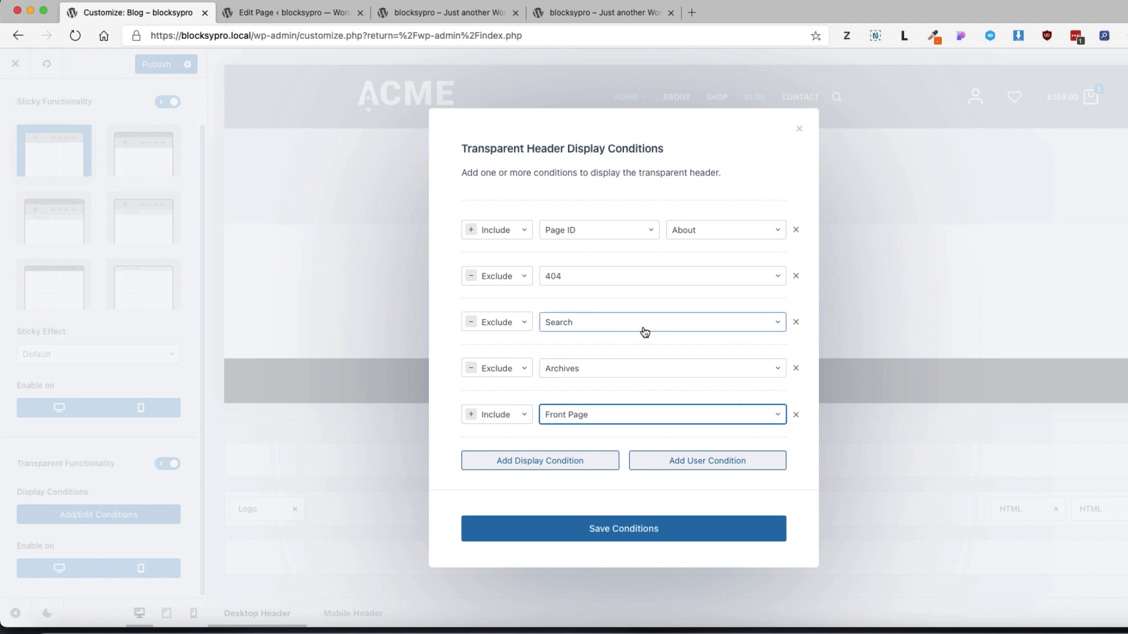
click(516, 276)
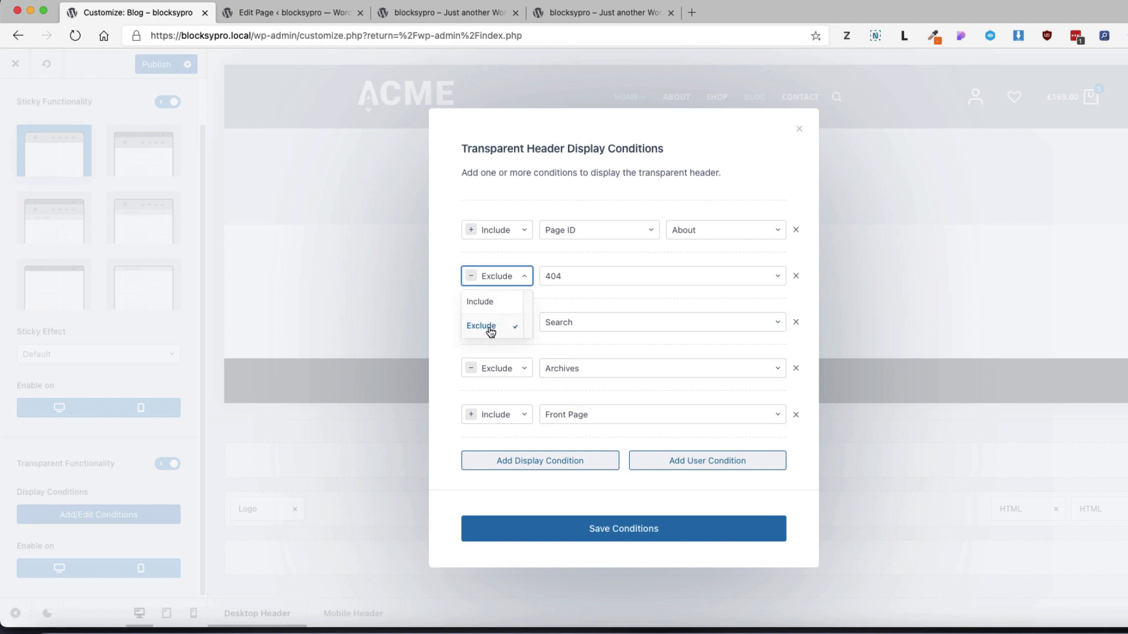
click(575, 257)
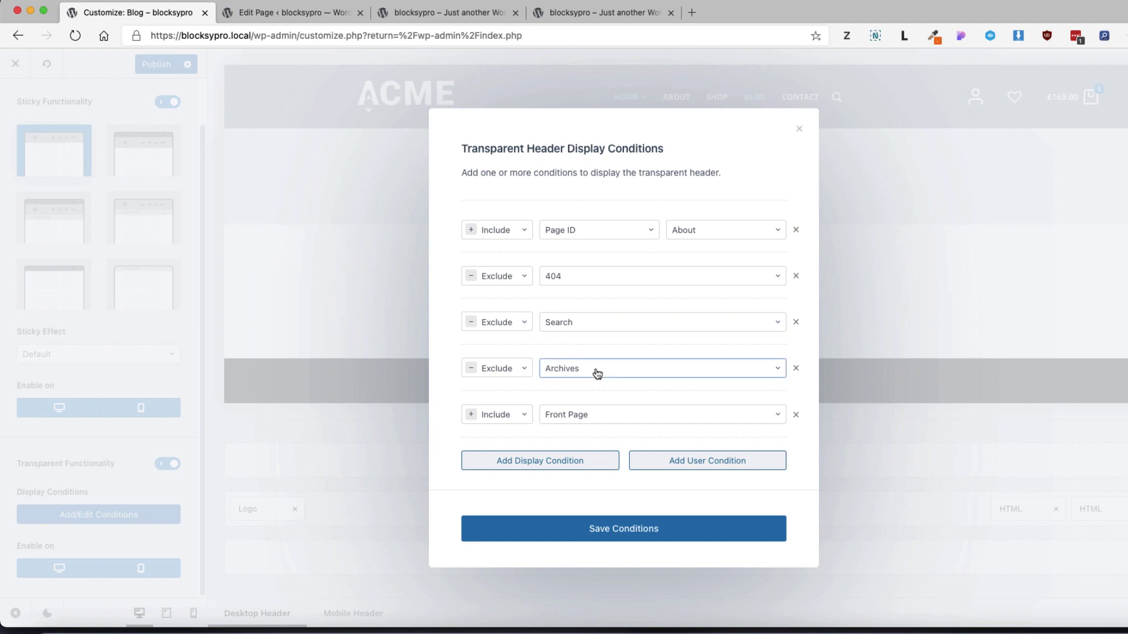
- Save the display conditions and publish the header settings
click(627, 529)
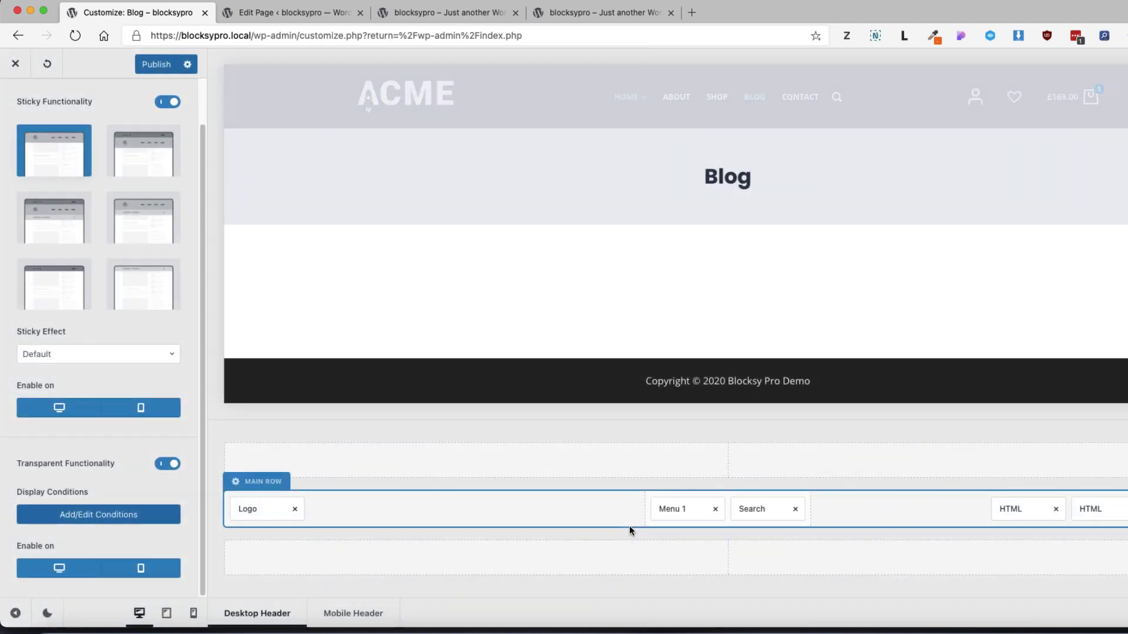
click(159, 65)
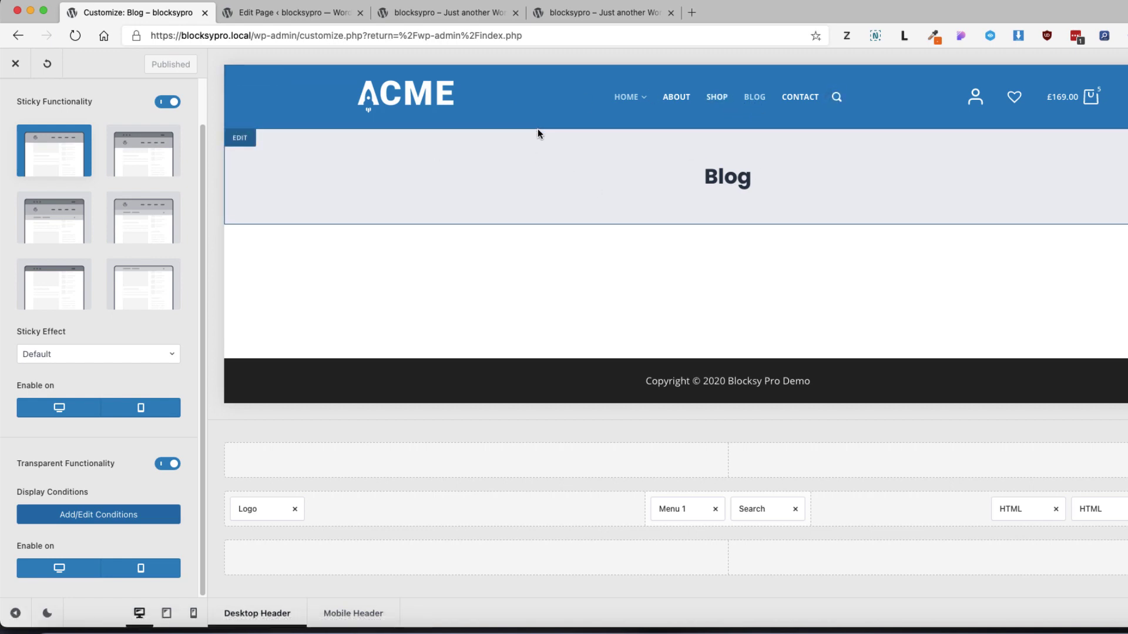
- Check the header on the Shop, home and About pages in the preview
click(716, 99)
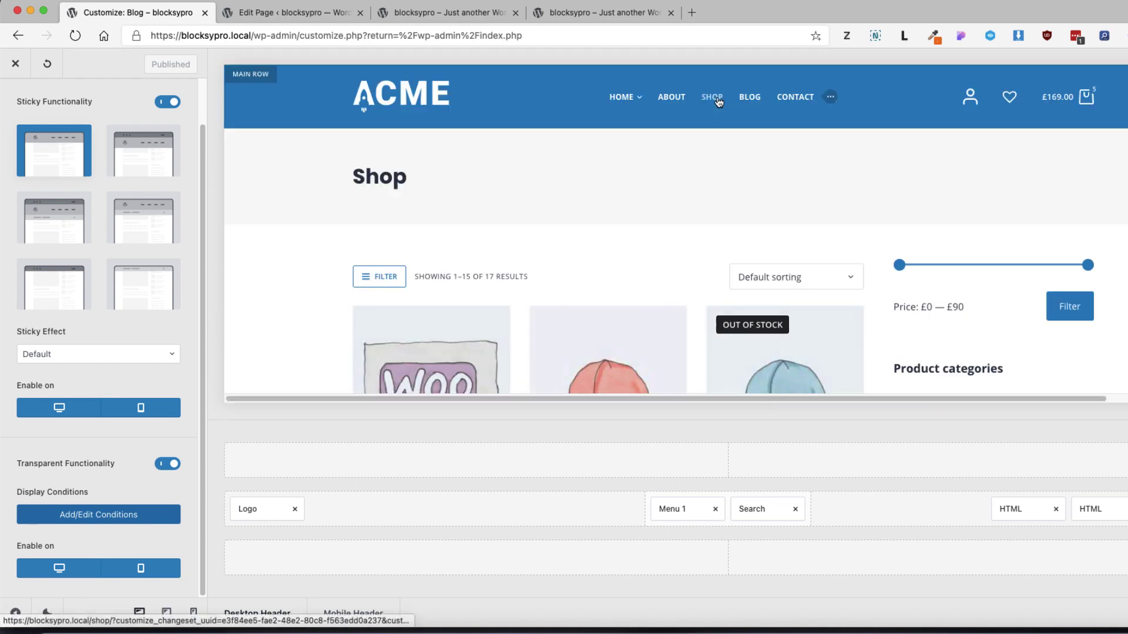
click(387, 98)
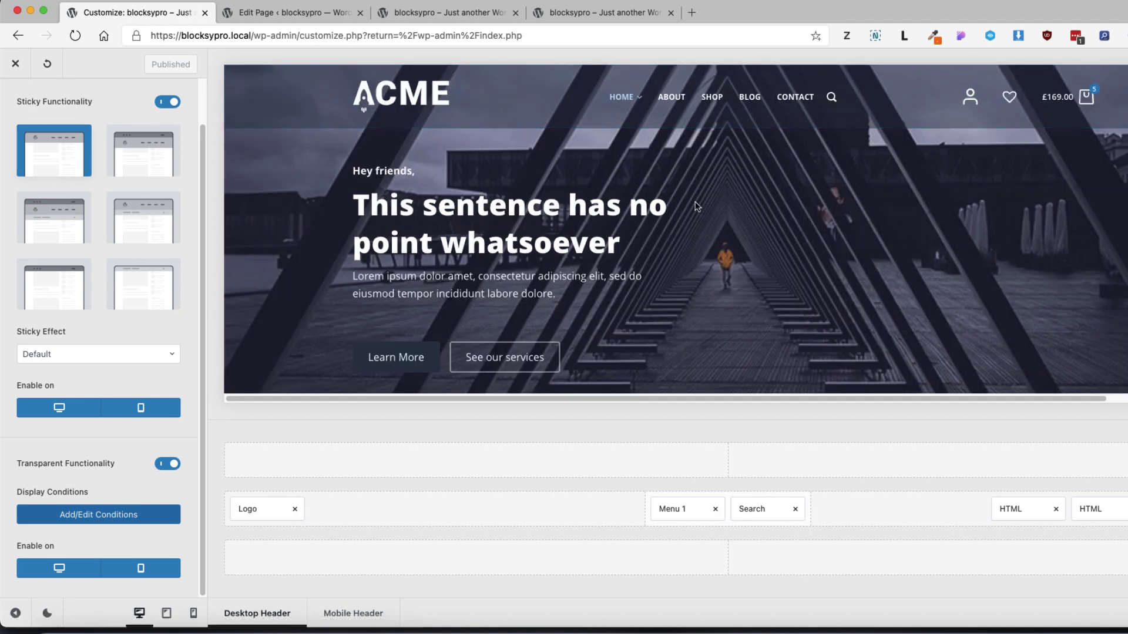
click(671, 97)
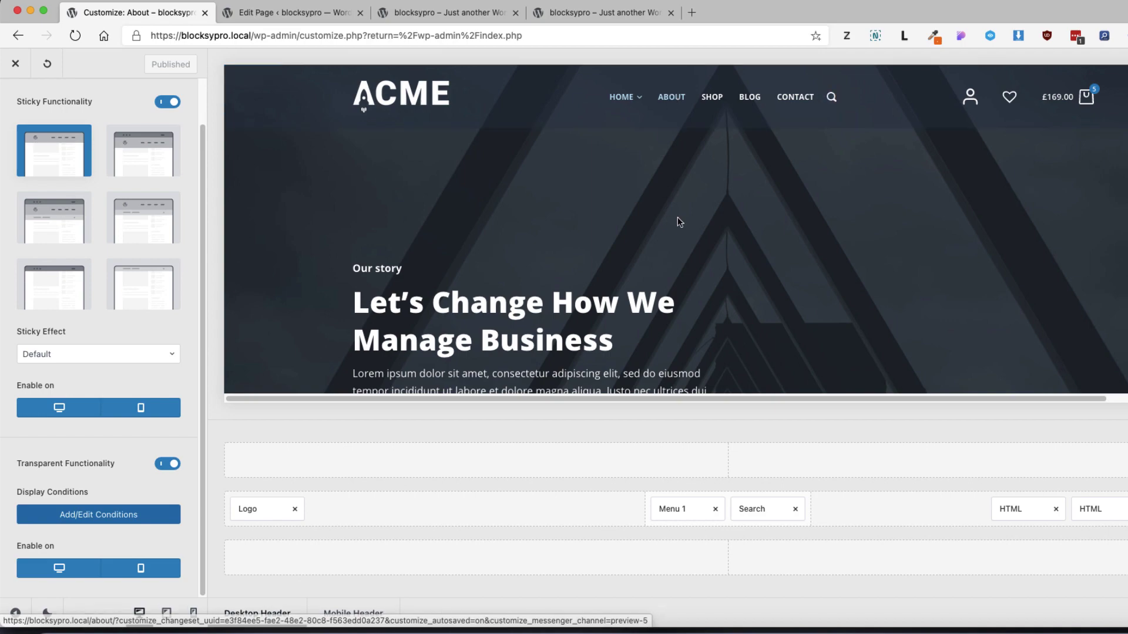
scroll(678, 217, down, 3)
scroll(678, 217, down, 5)
scroll(678, 224, up, 8)
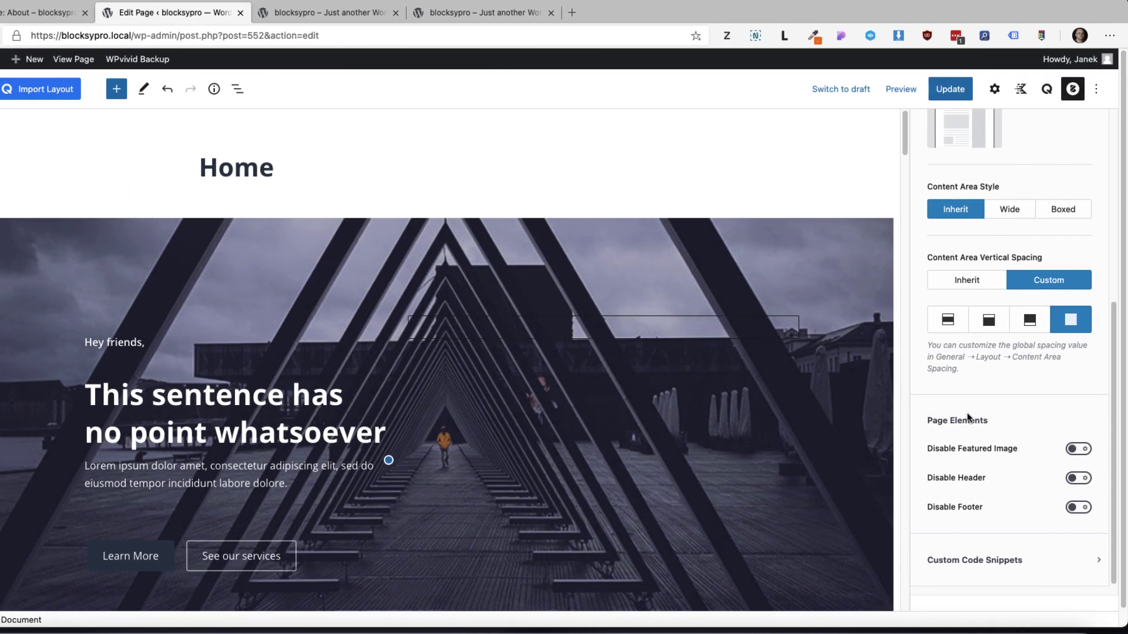
scroll(1031, 486, up, 2)
scroll(1030, 485, up, 3)
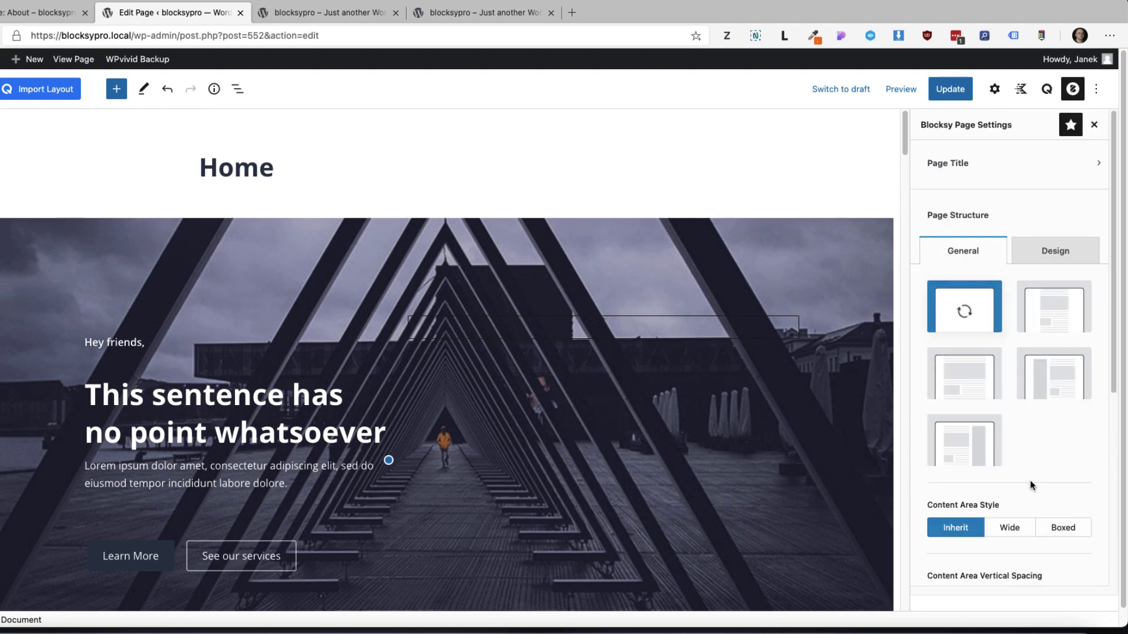
scroll(1002, 385, down, 2)
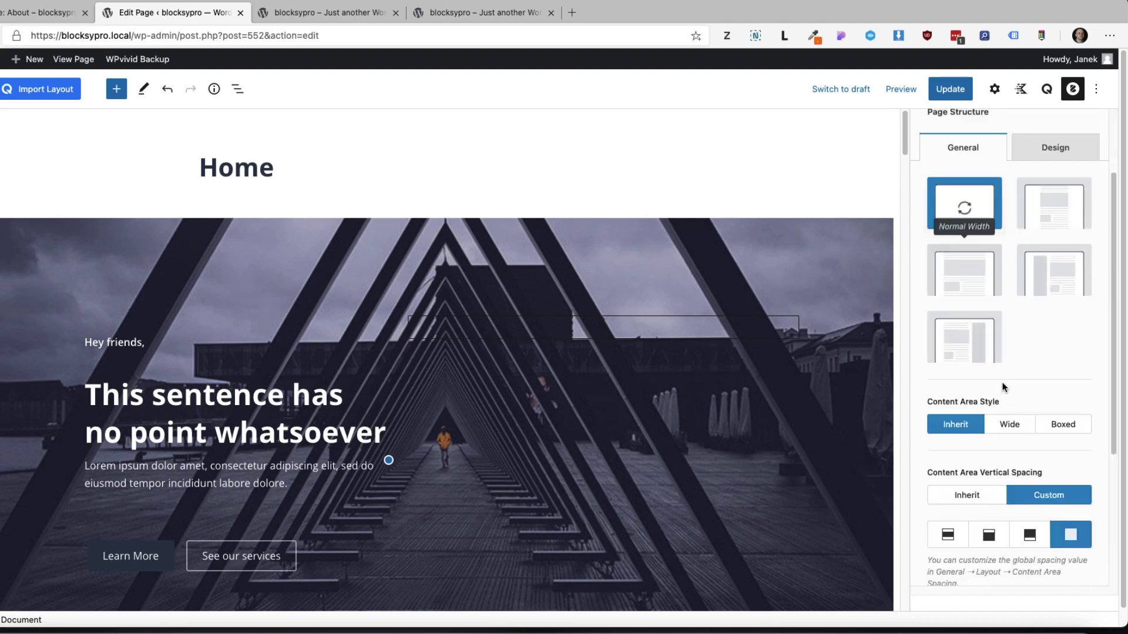
scroll(1002, 386, down, 3)
click(115, 16)
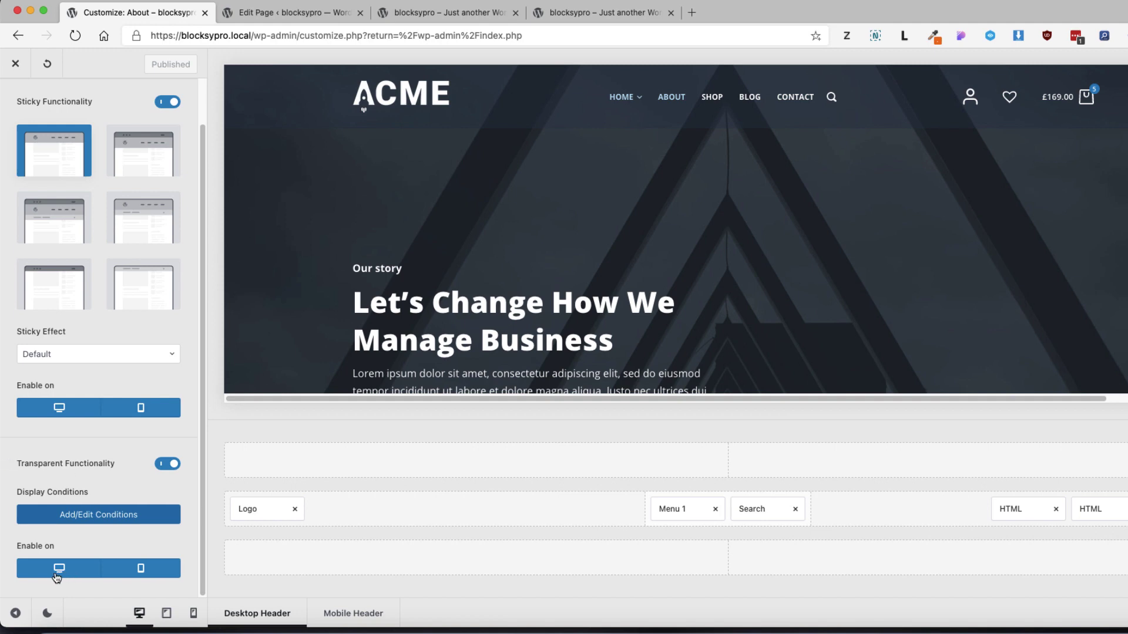
- Toggle the transparent header's mobile Enable-on option and verify it at tablet width
click(142, 571)
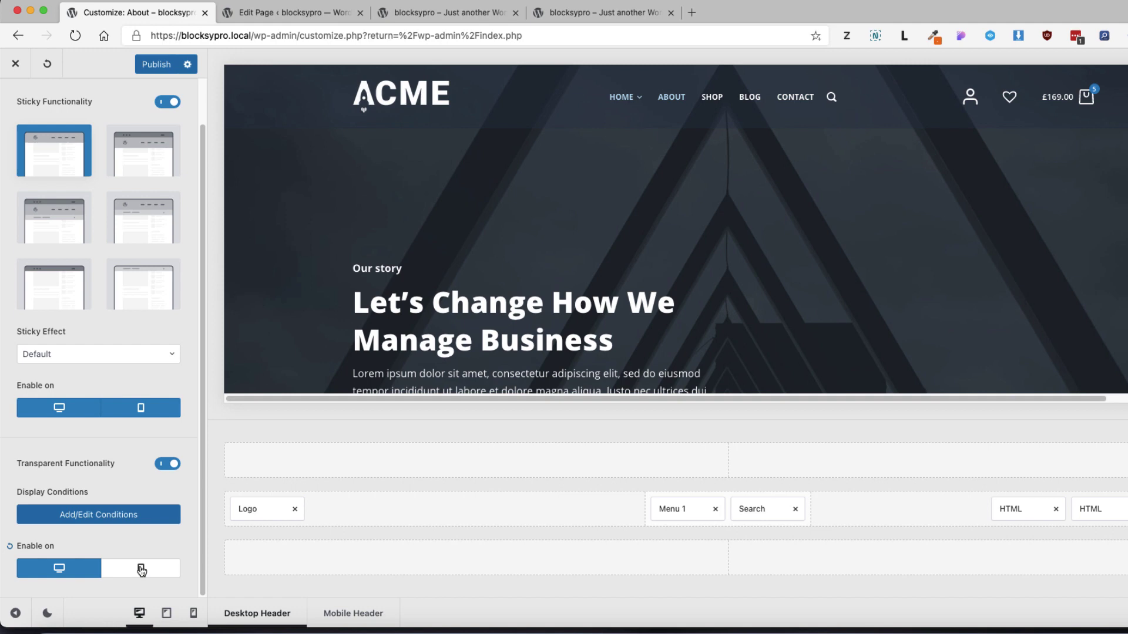
click(168, 616)
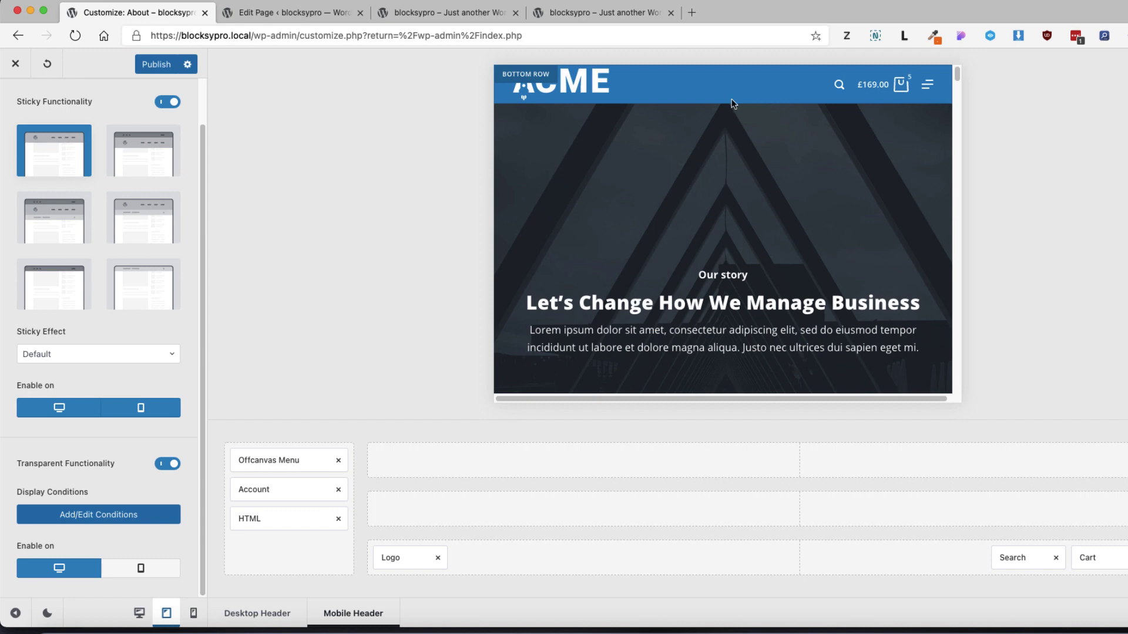
click(144, 569)
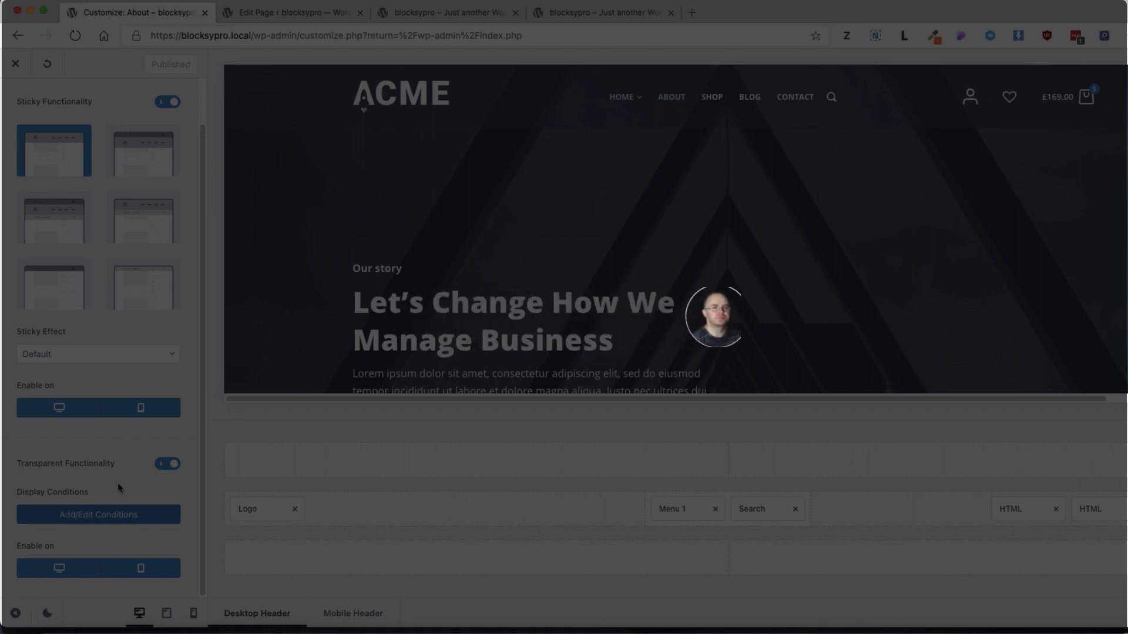
- Switch the preview to tablet width to show the About page's transparent mobile header
click(166, 613)
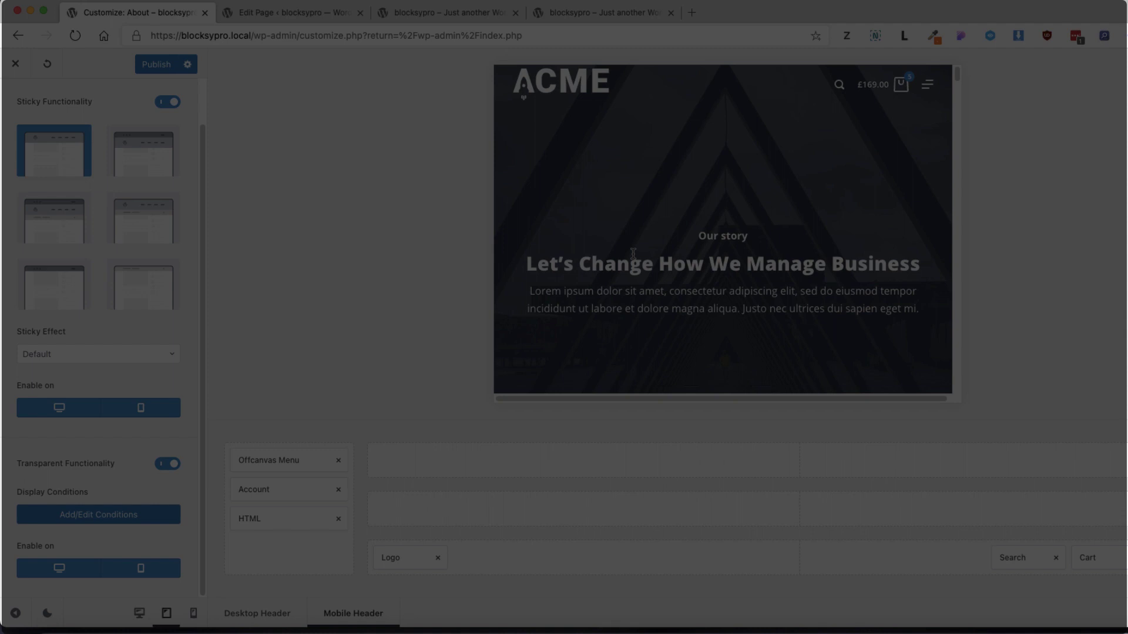